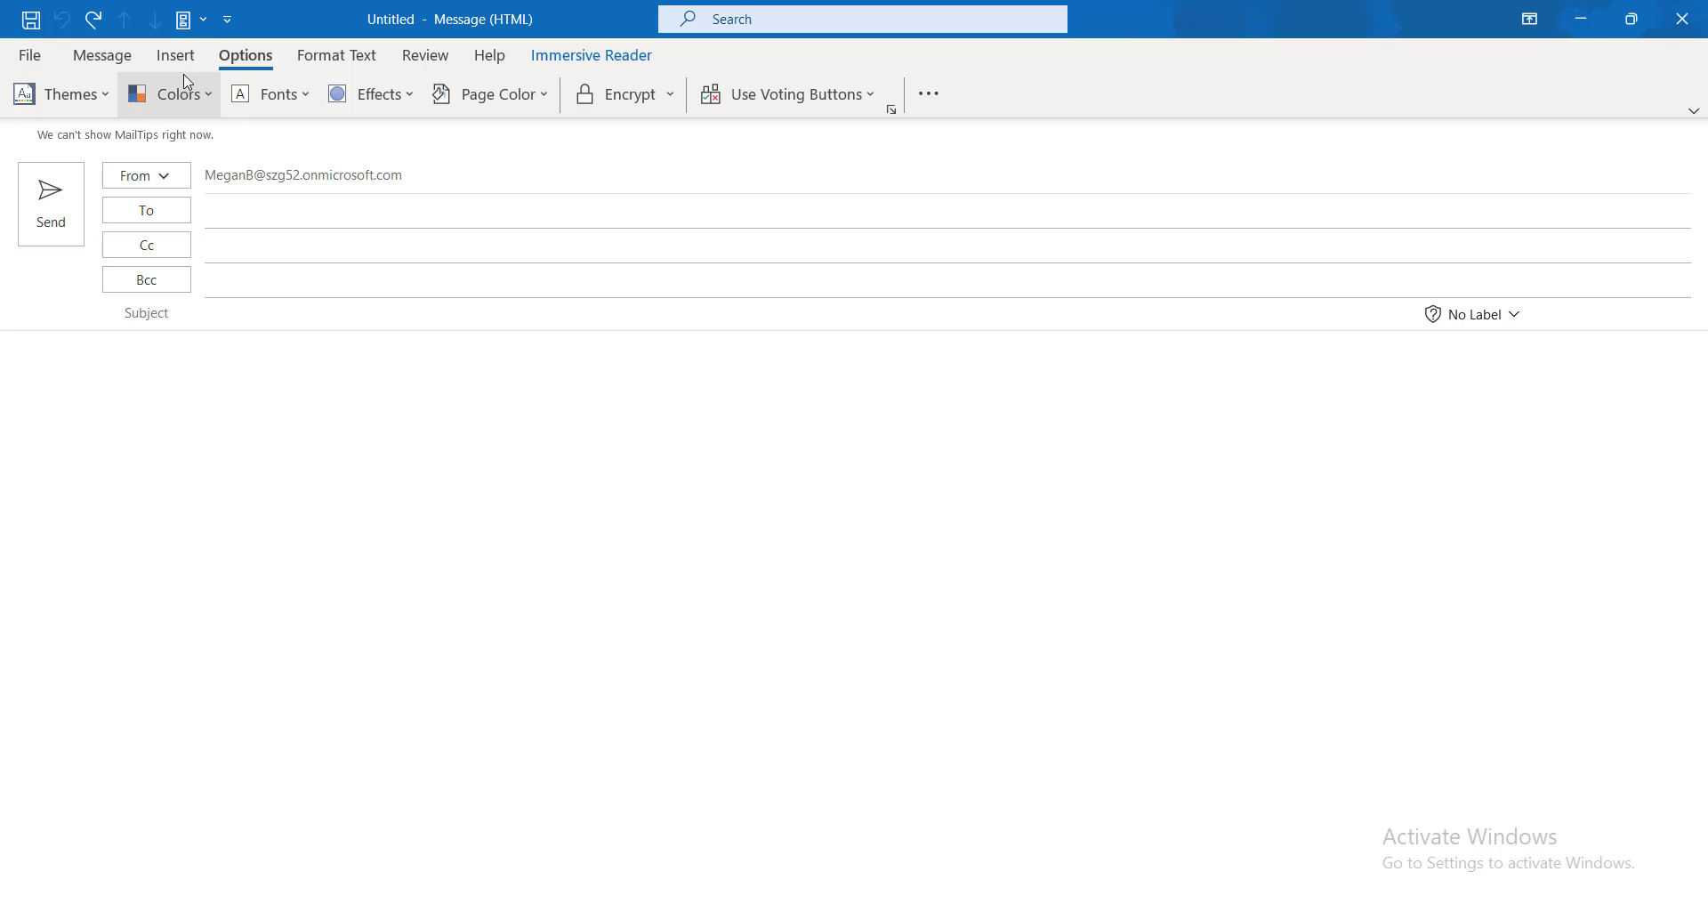
# - Insert the business card of the recently used full-name contact, a TS info developer, into the new message
pyautogui.click(178, 57)
pyautogui.click(1616, 110)
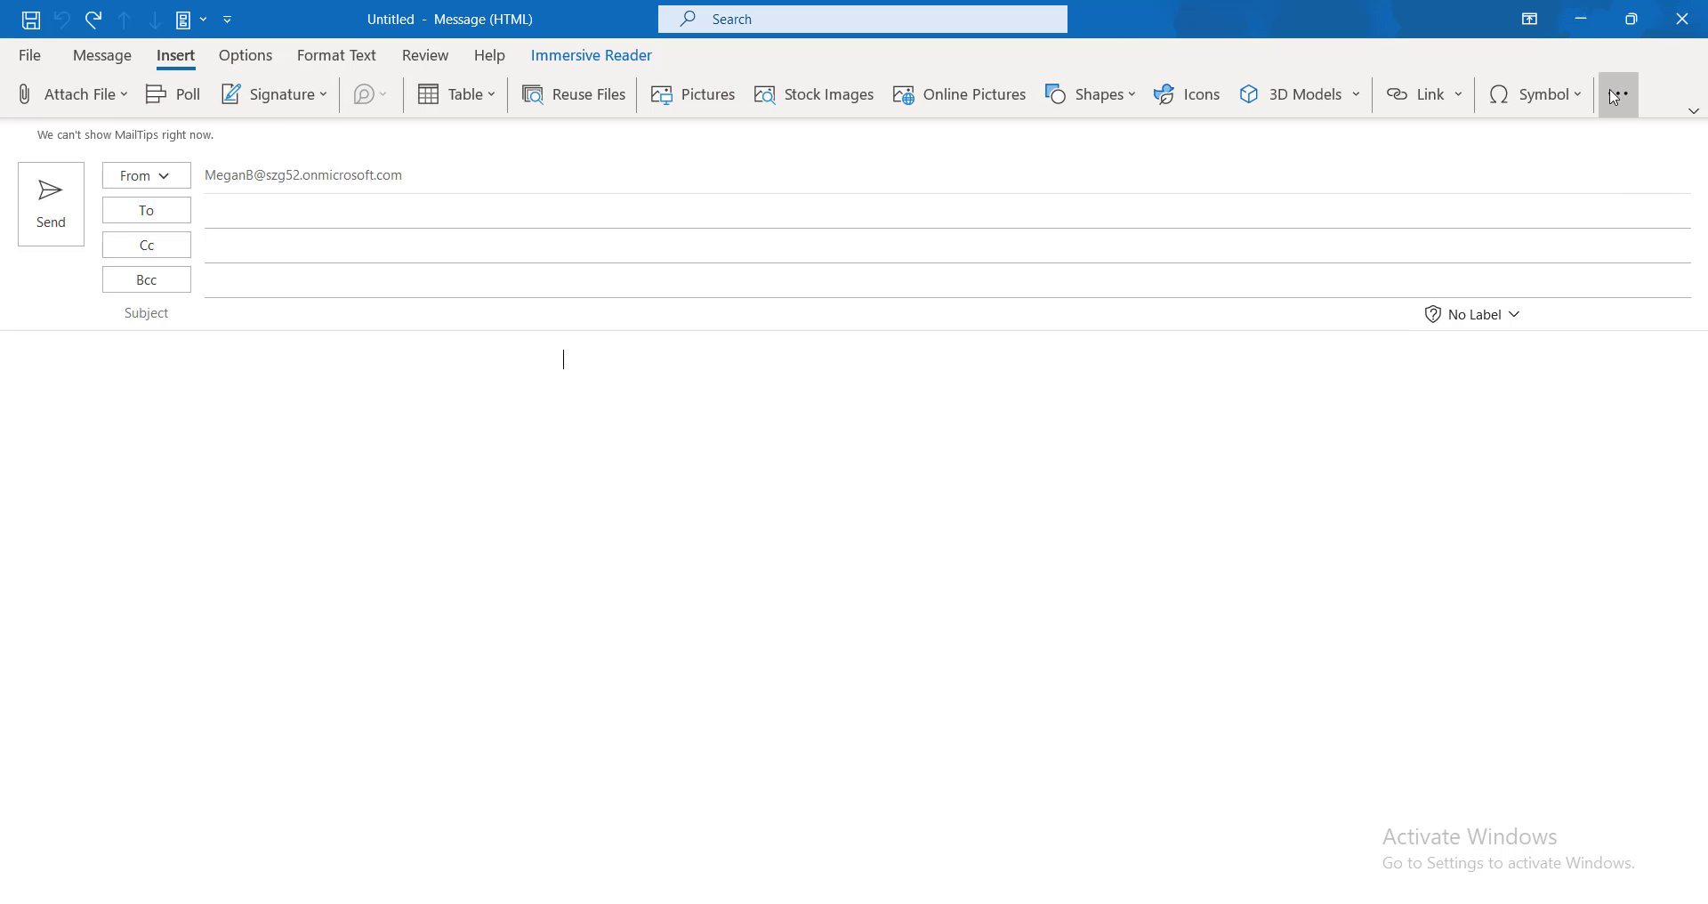
pyautogui.moveTo(1631, 176)
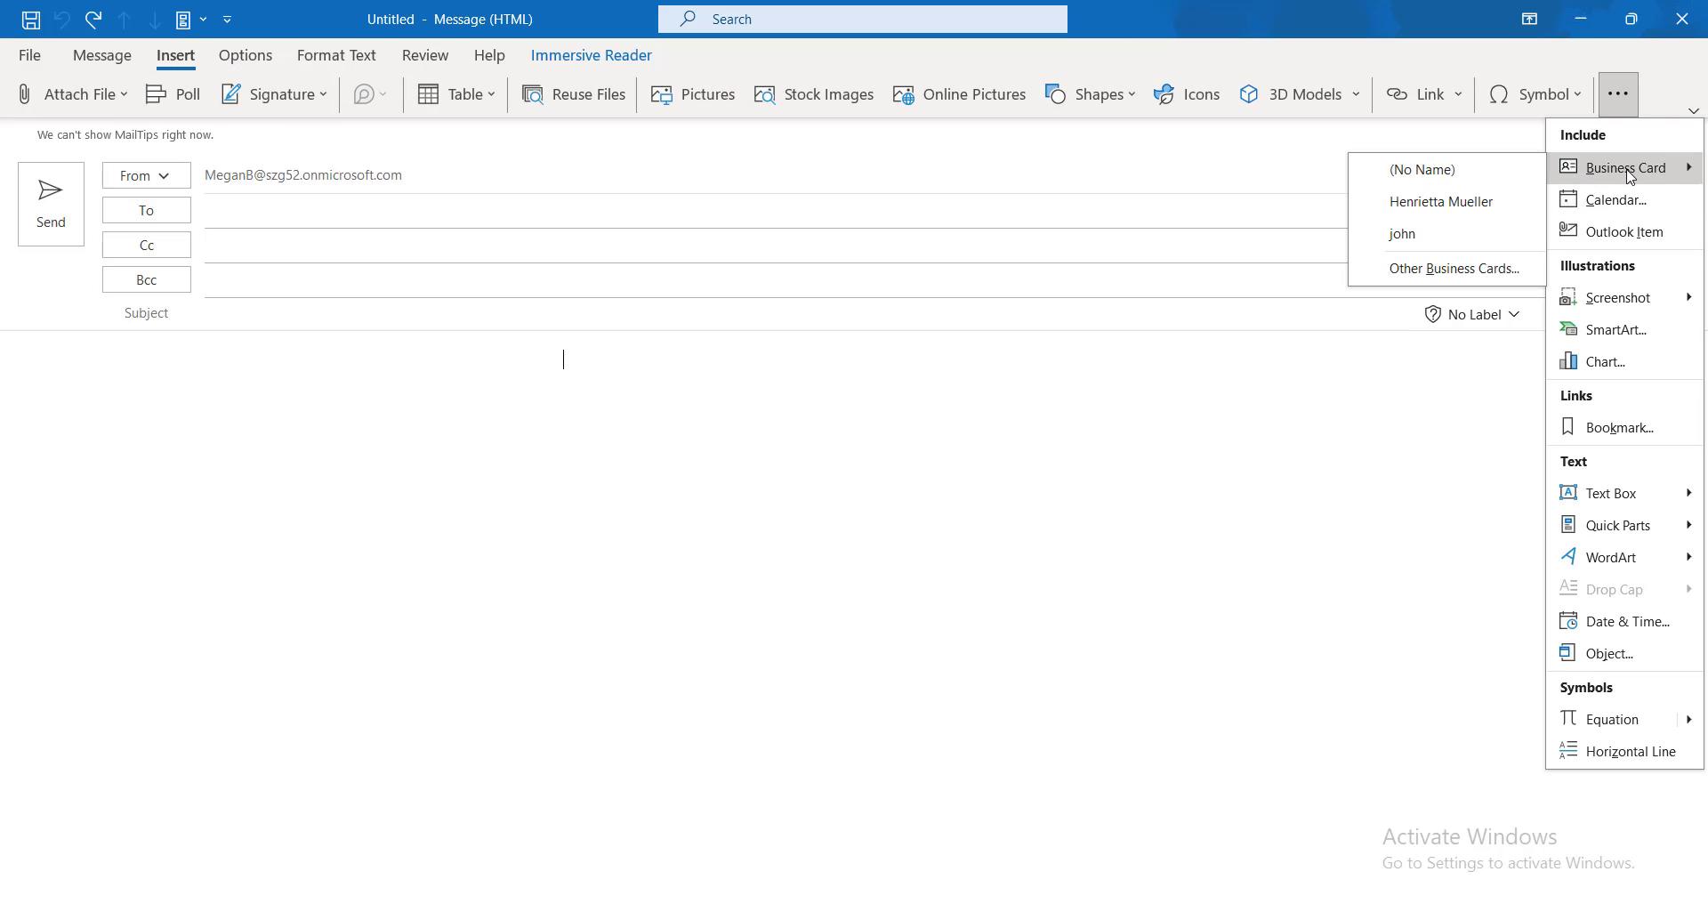
pyautogui.click(1453, 203)
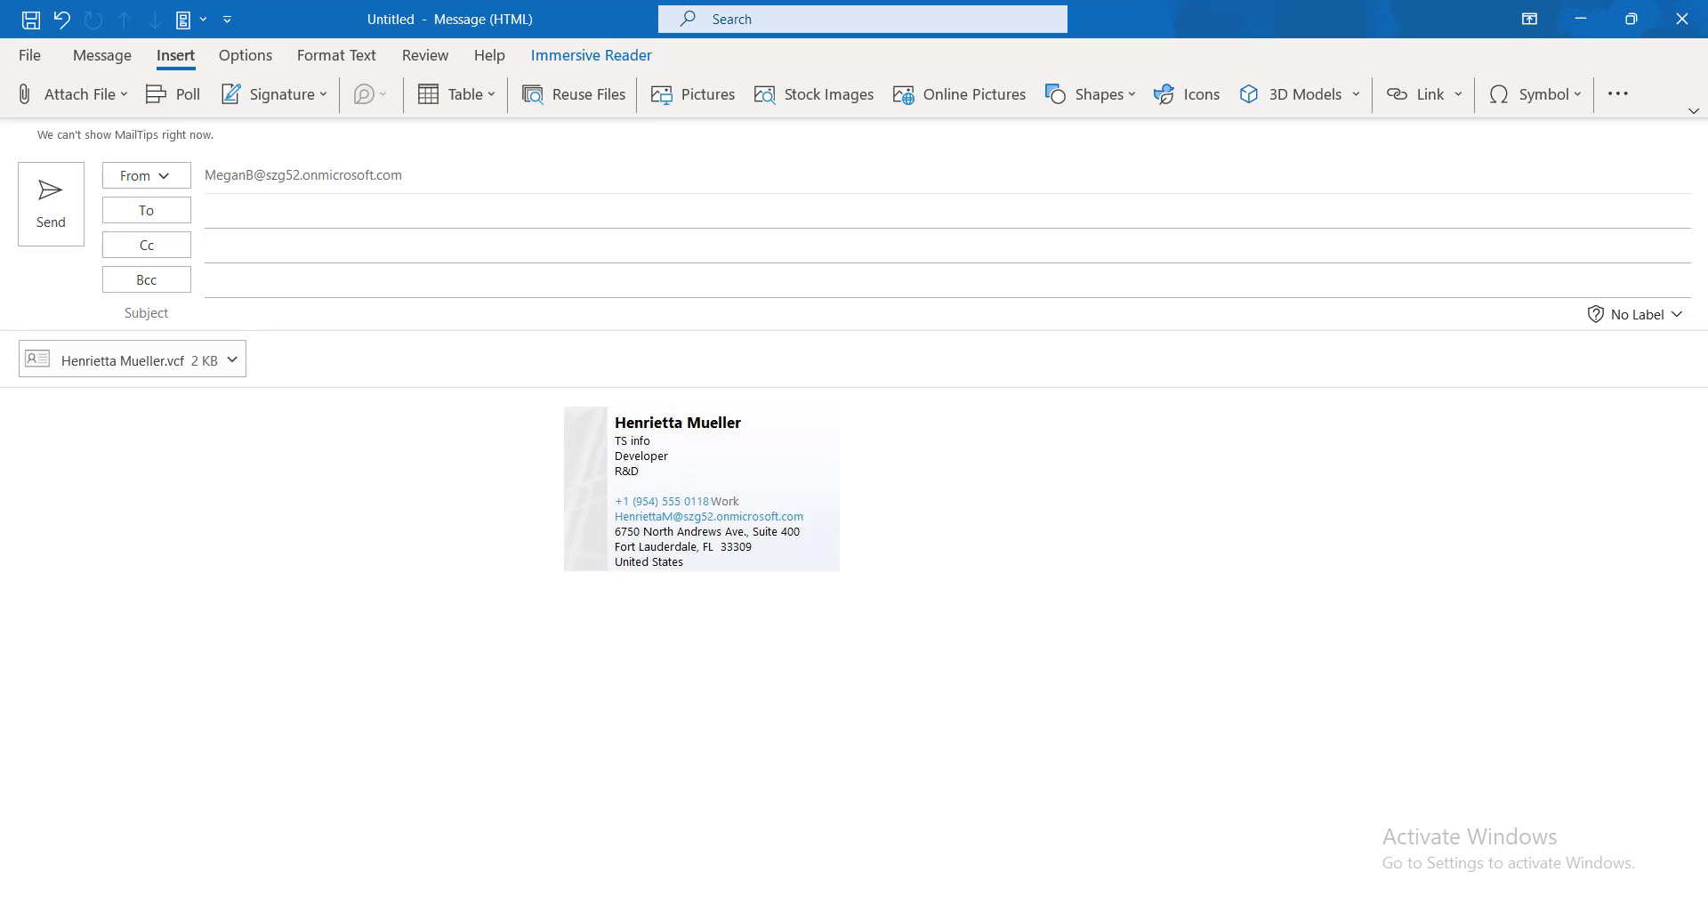
# - Cut the inserted business card picture out of the message body
pyautogui.click(702, 488)
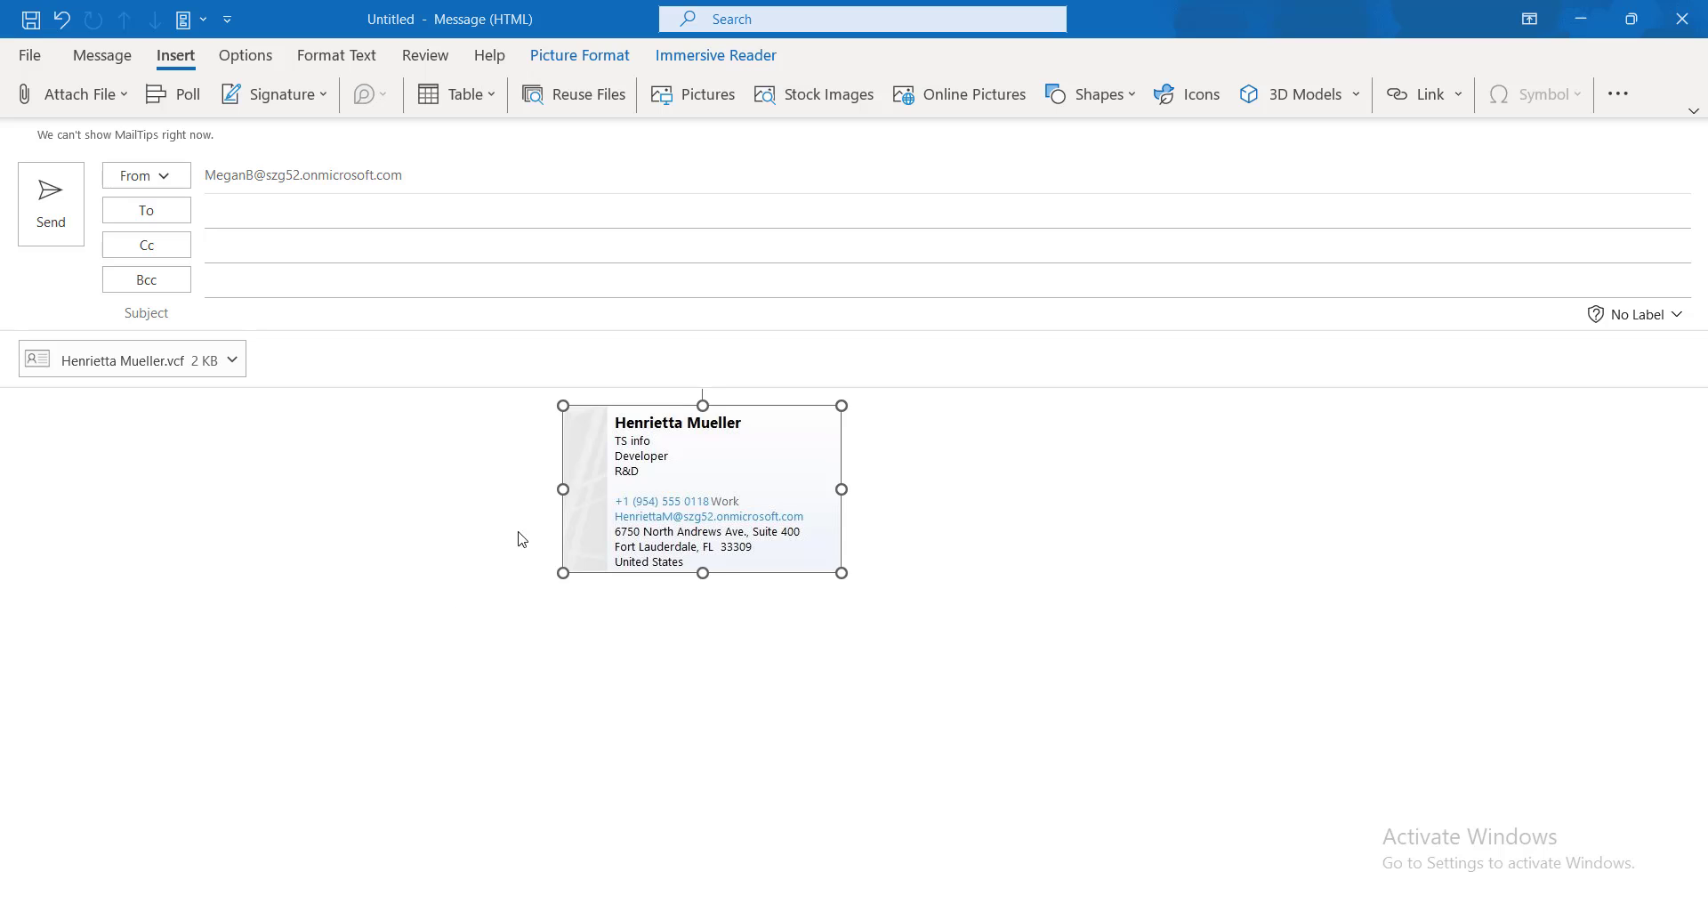
pyautogui.rightClick(668, 452)
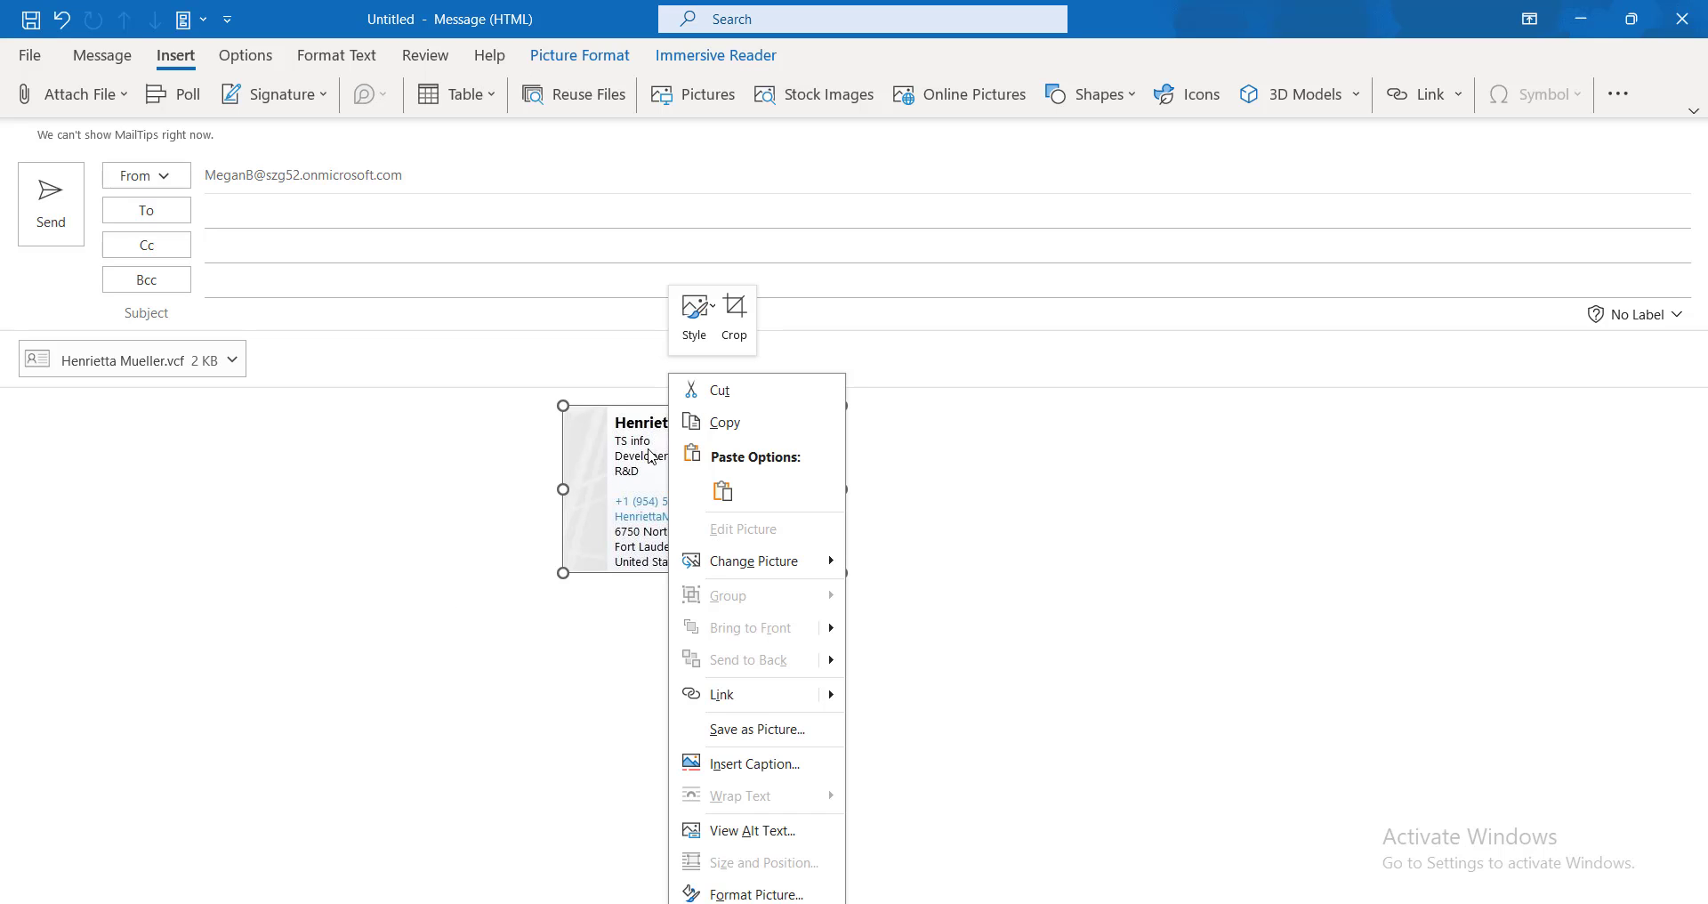
pyautogui.click(711, 391)
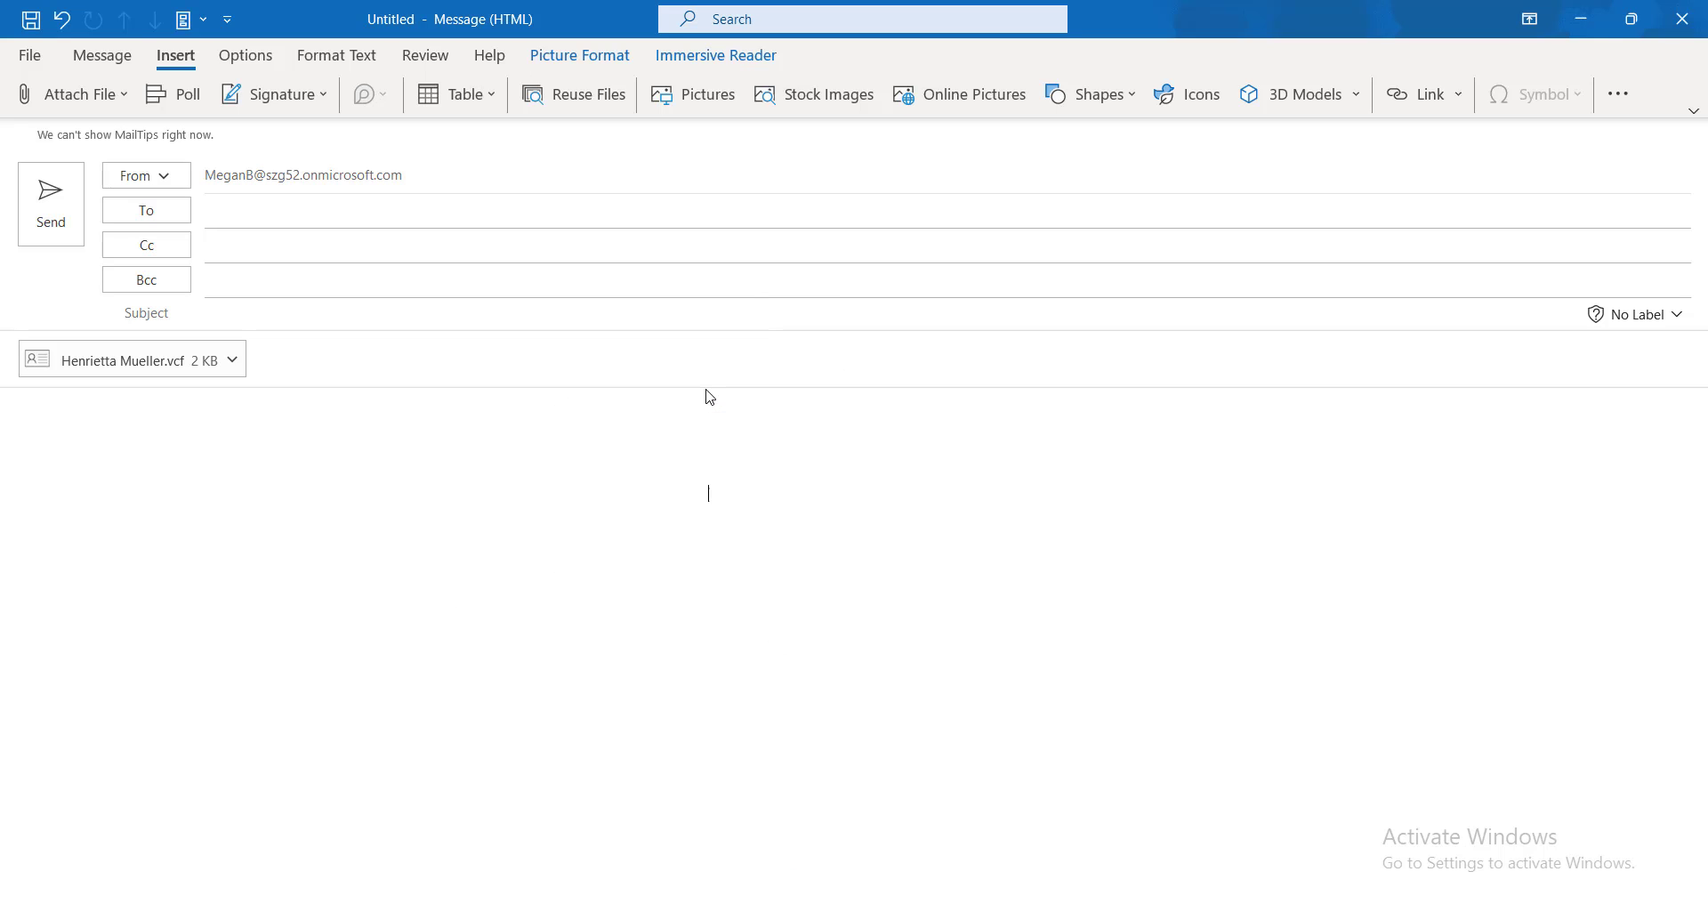
pyautogui.hotkey('ctrl', 'v')
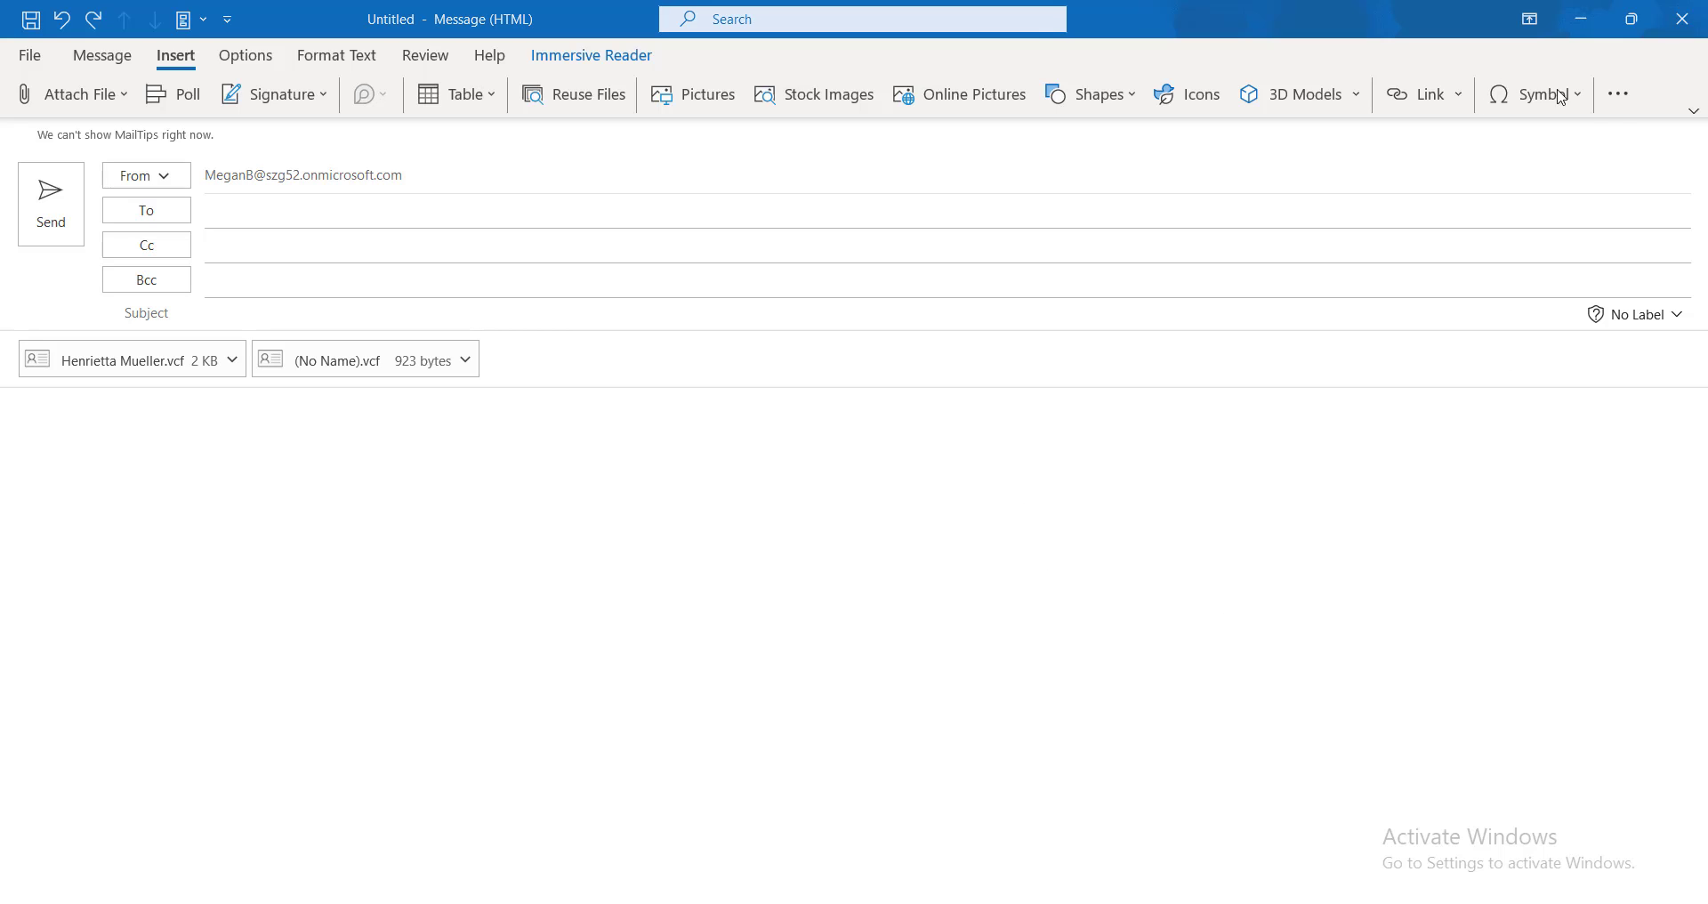
# - Insert the recently used (No Name) business card into the message
pyautogui.click(1618, 95)
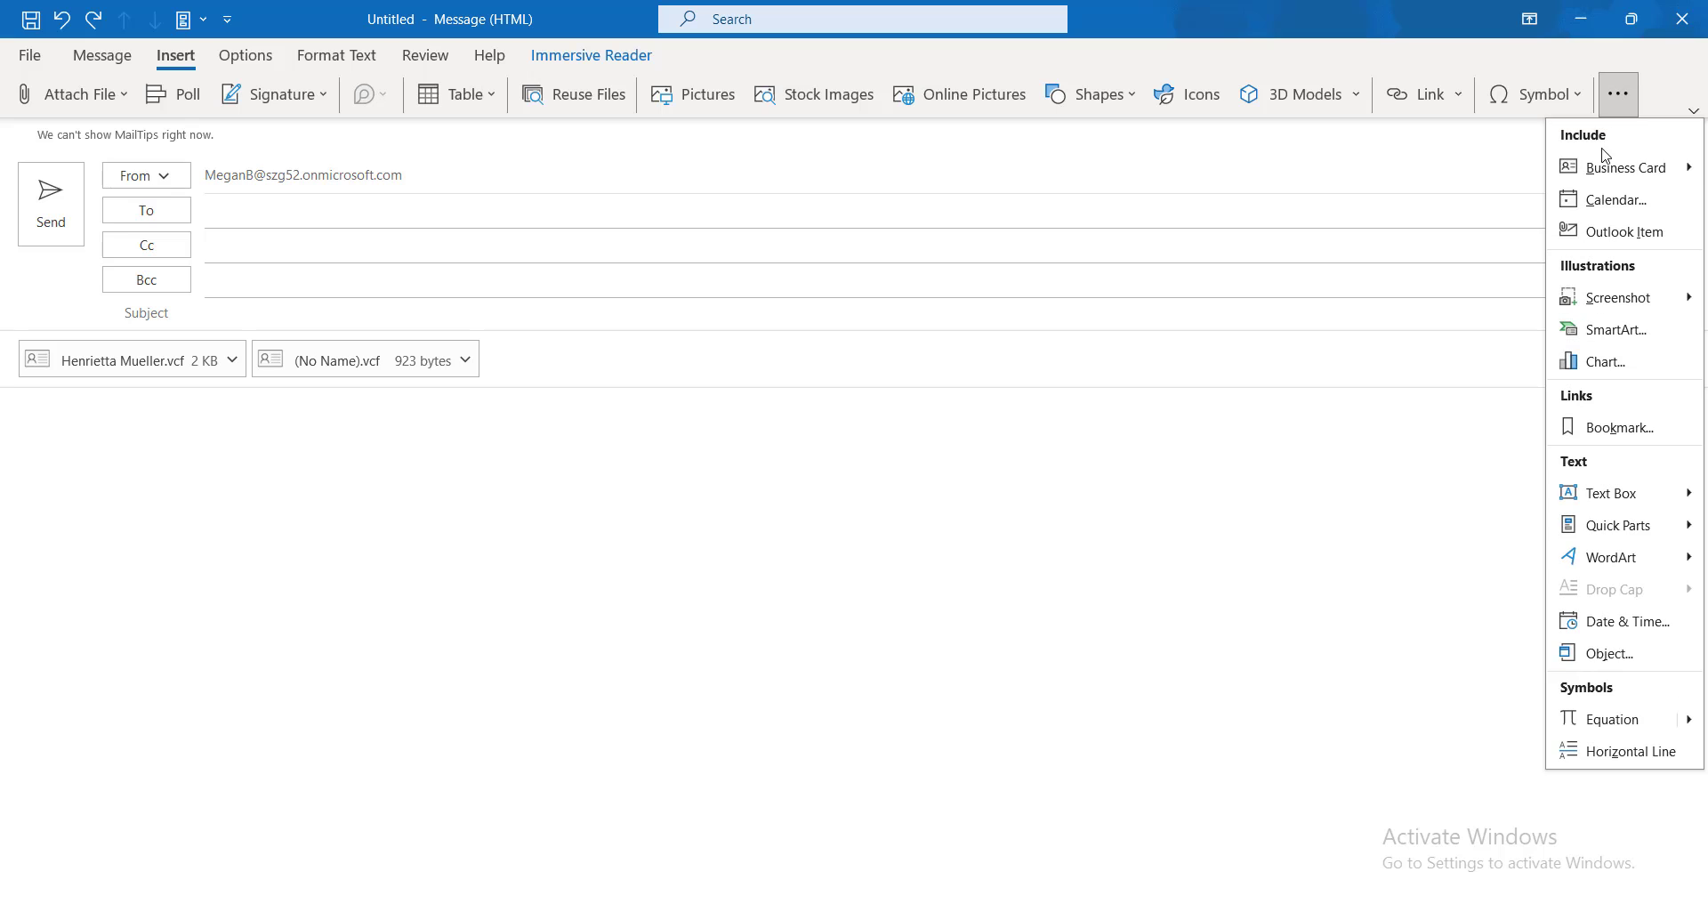
pyautogui.moveTo(1612, 167)
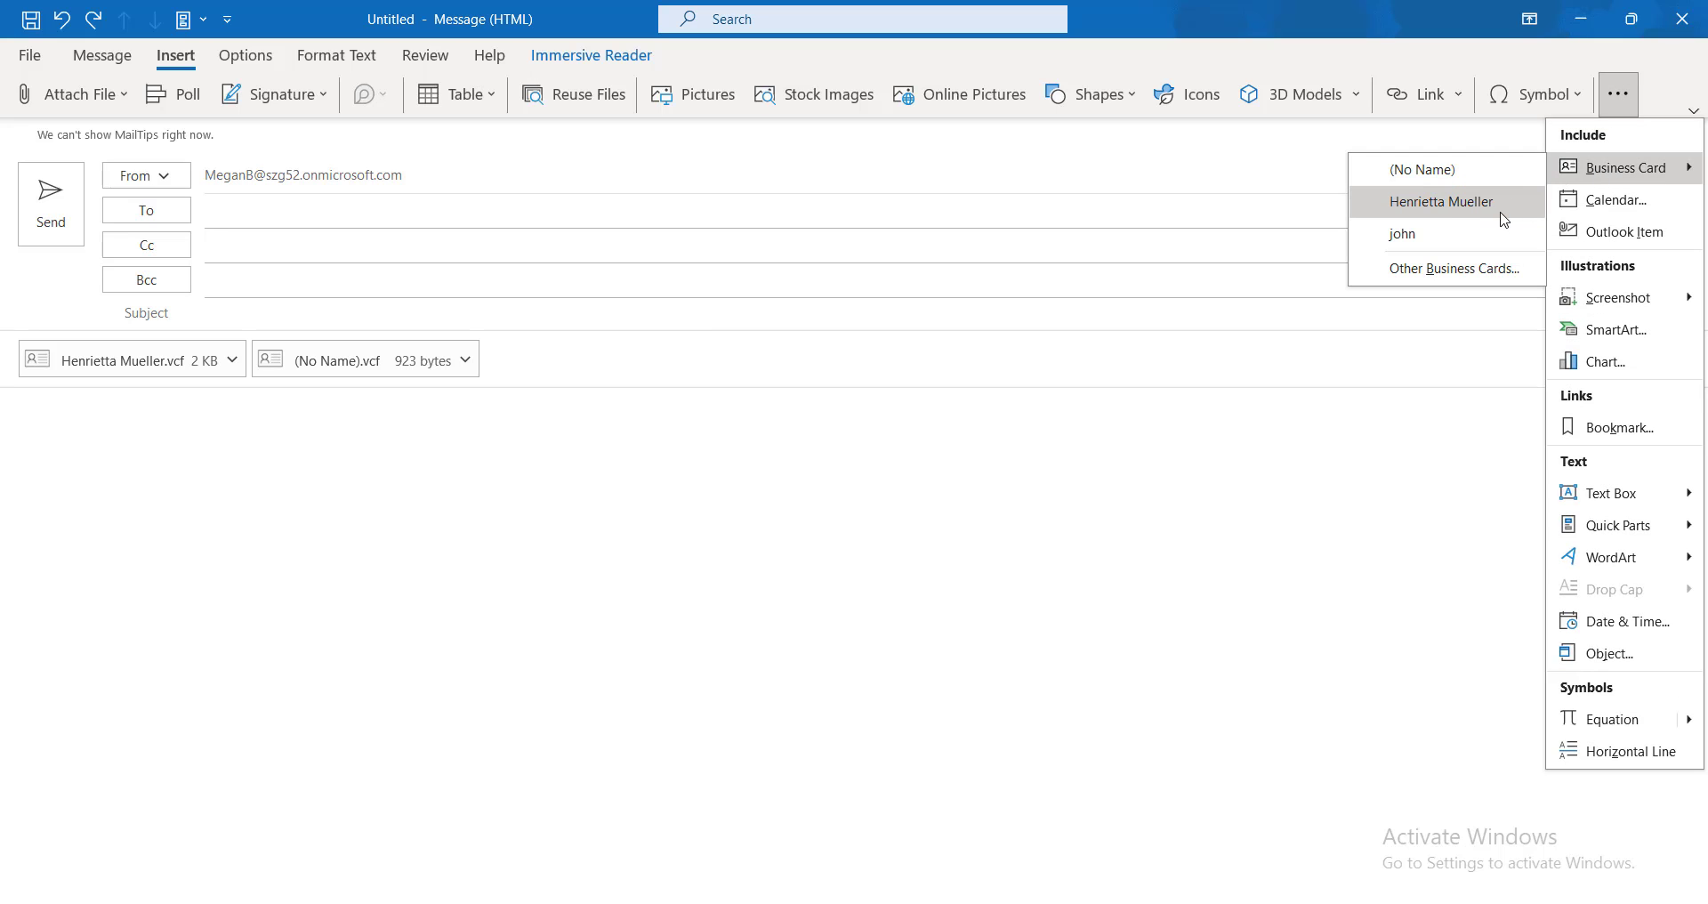
pyautogui.click(1450, 170)
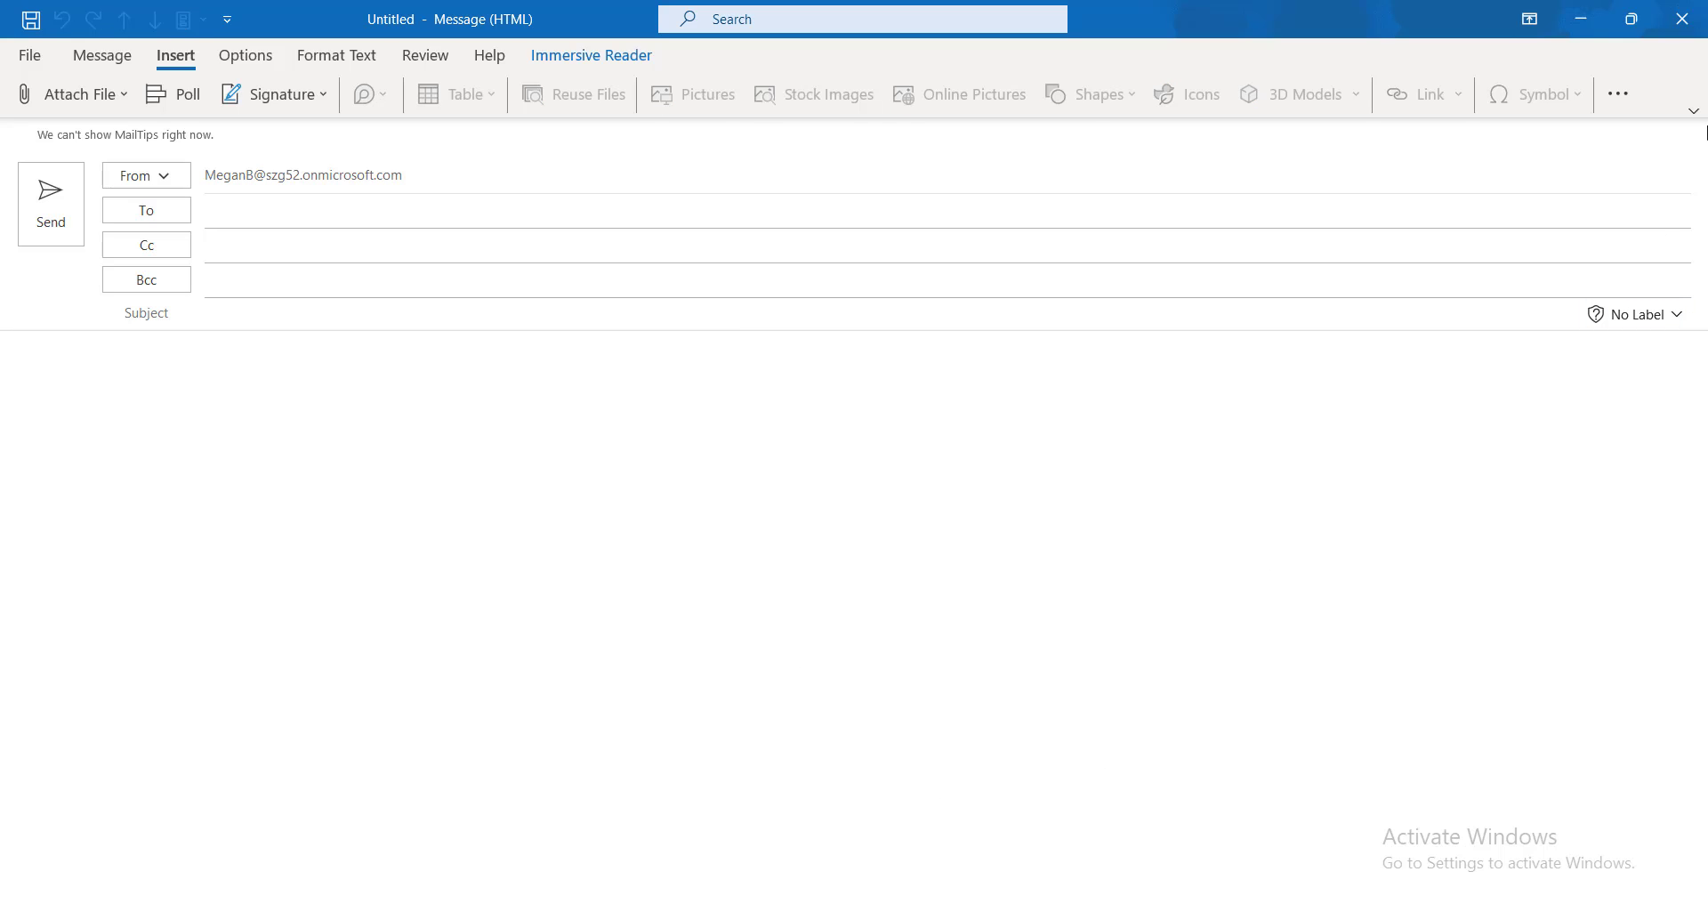
# - Insert the TSinfo contact's business card into the blank message by choosing it among the other cards in Contacts
pyautogui.click(1619, 95)
pyautogui.moveTo(1592, 169)
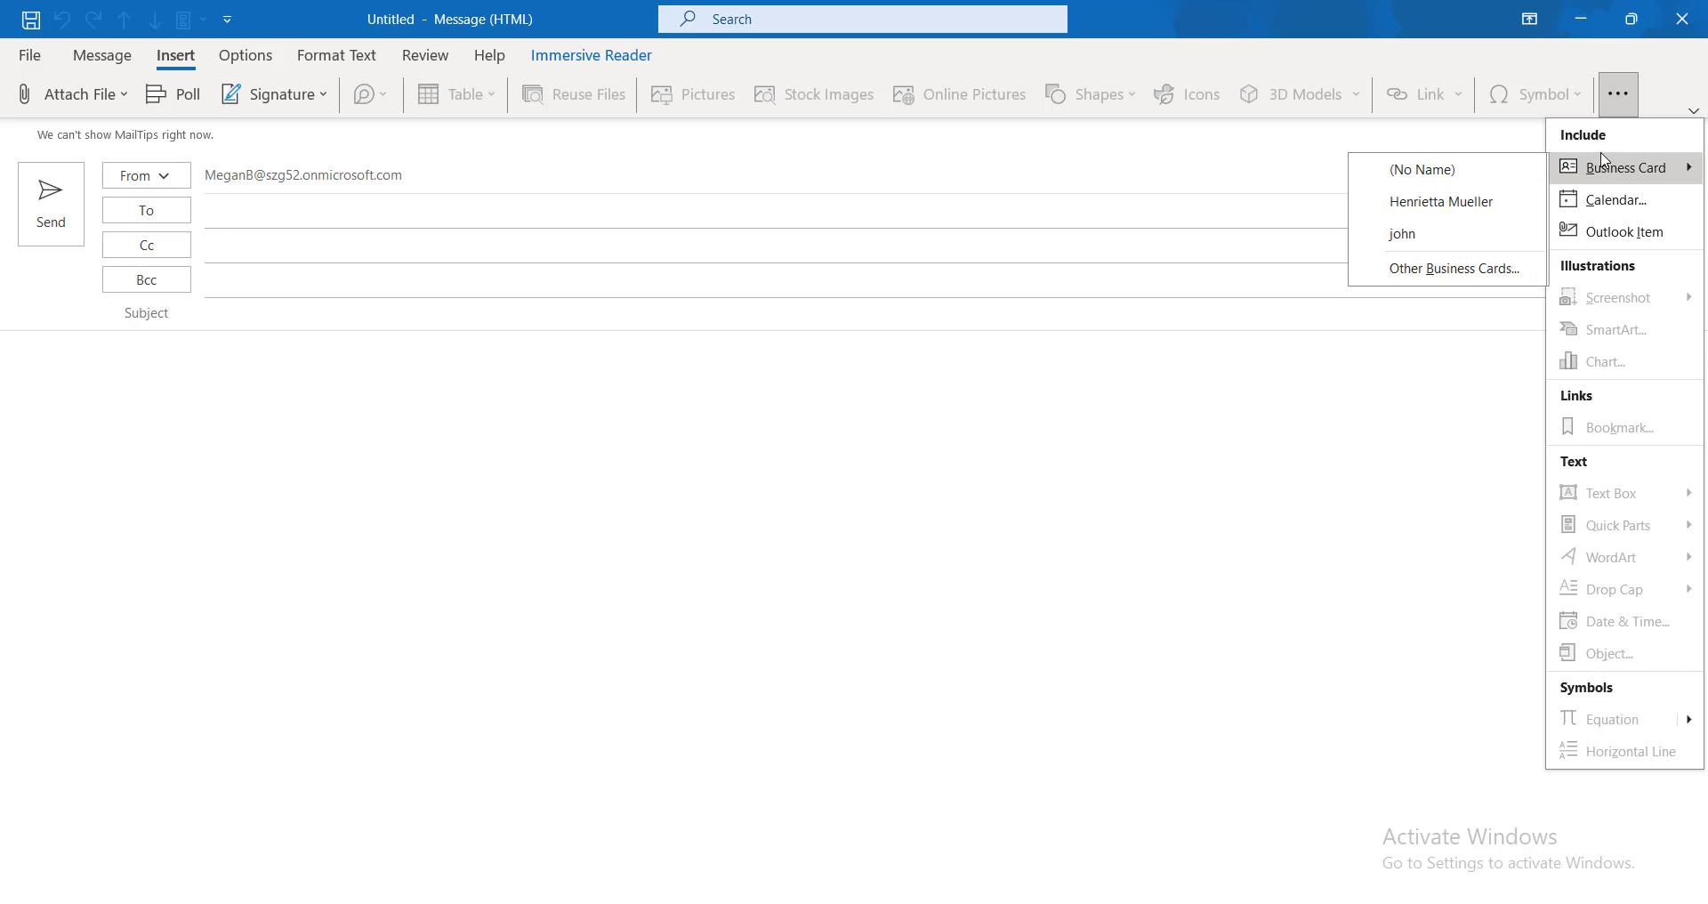
pyautogui.click(1440, 269)
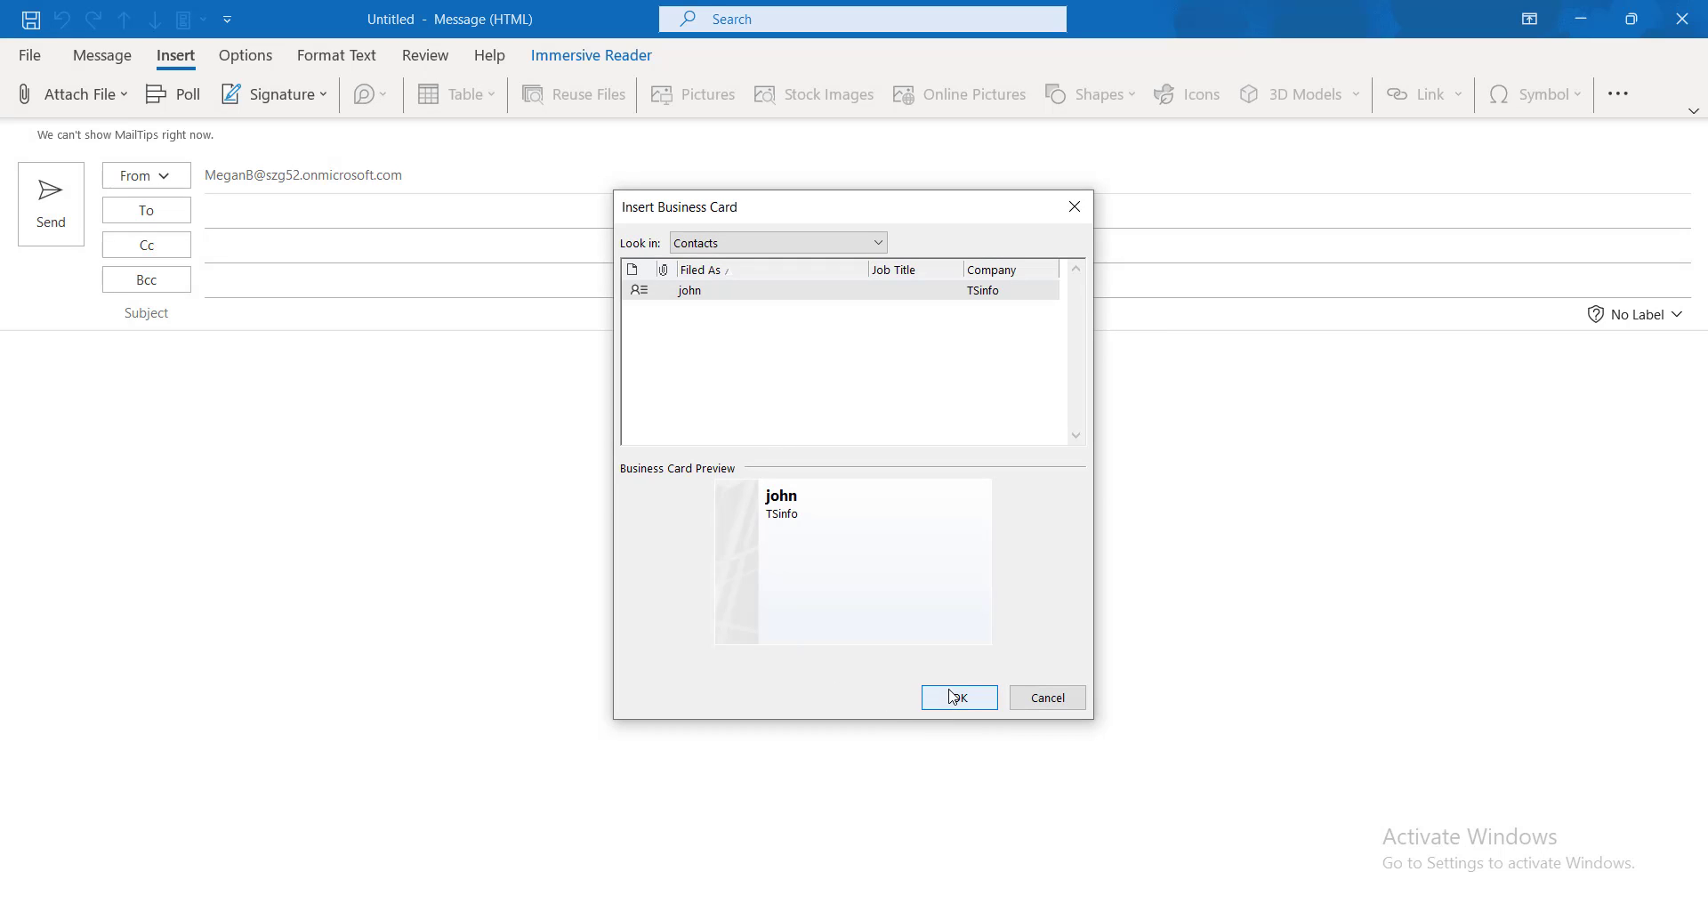
pyautogui.click(953, 702)
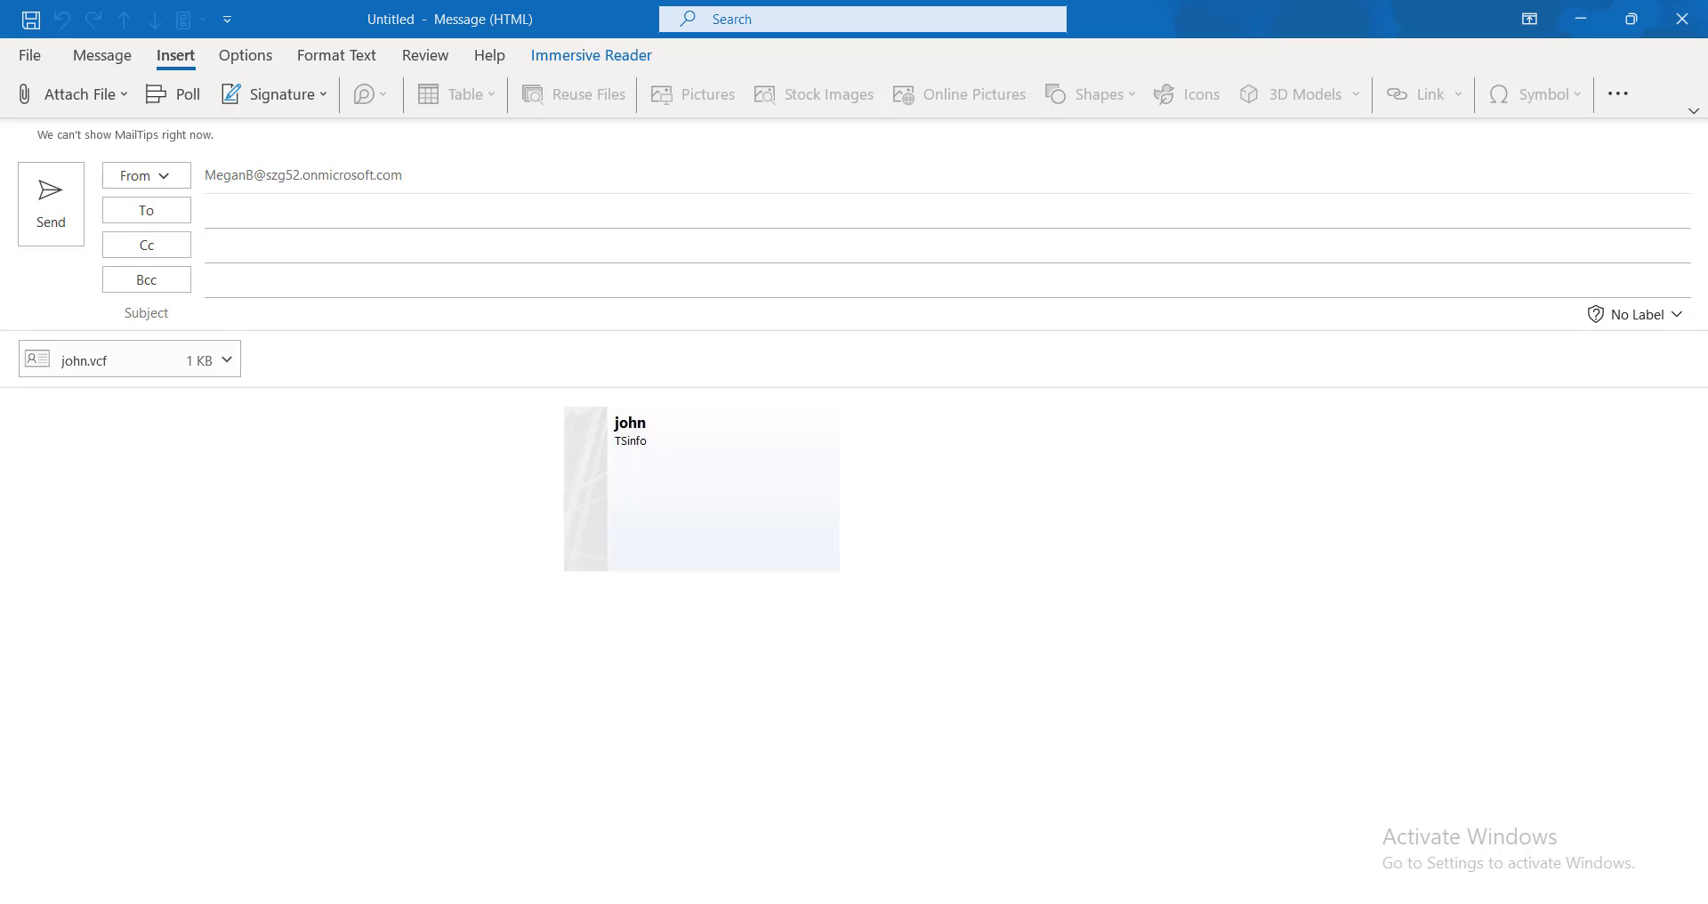
# - Insert another business card, looking in the sender account's Contacts folder instead of the default Contacts
pyautogui.click(1619, 94)
pyautogui.moveTo(1603, 184)
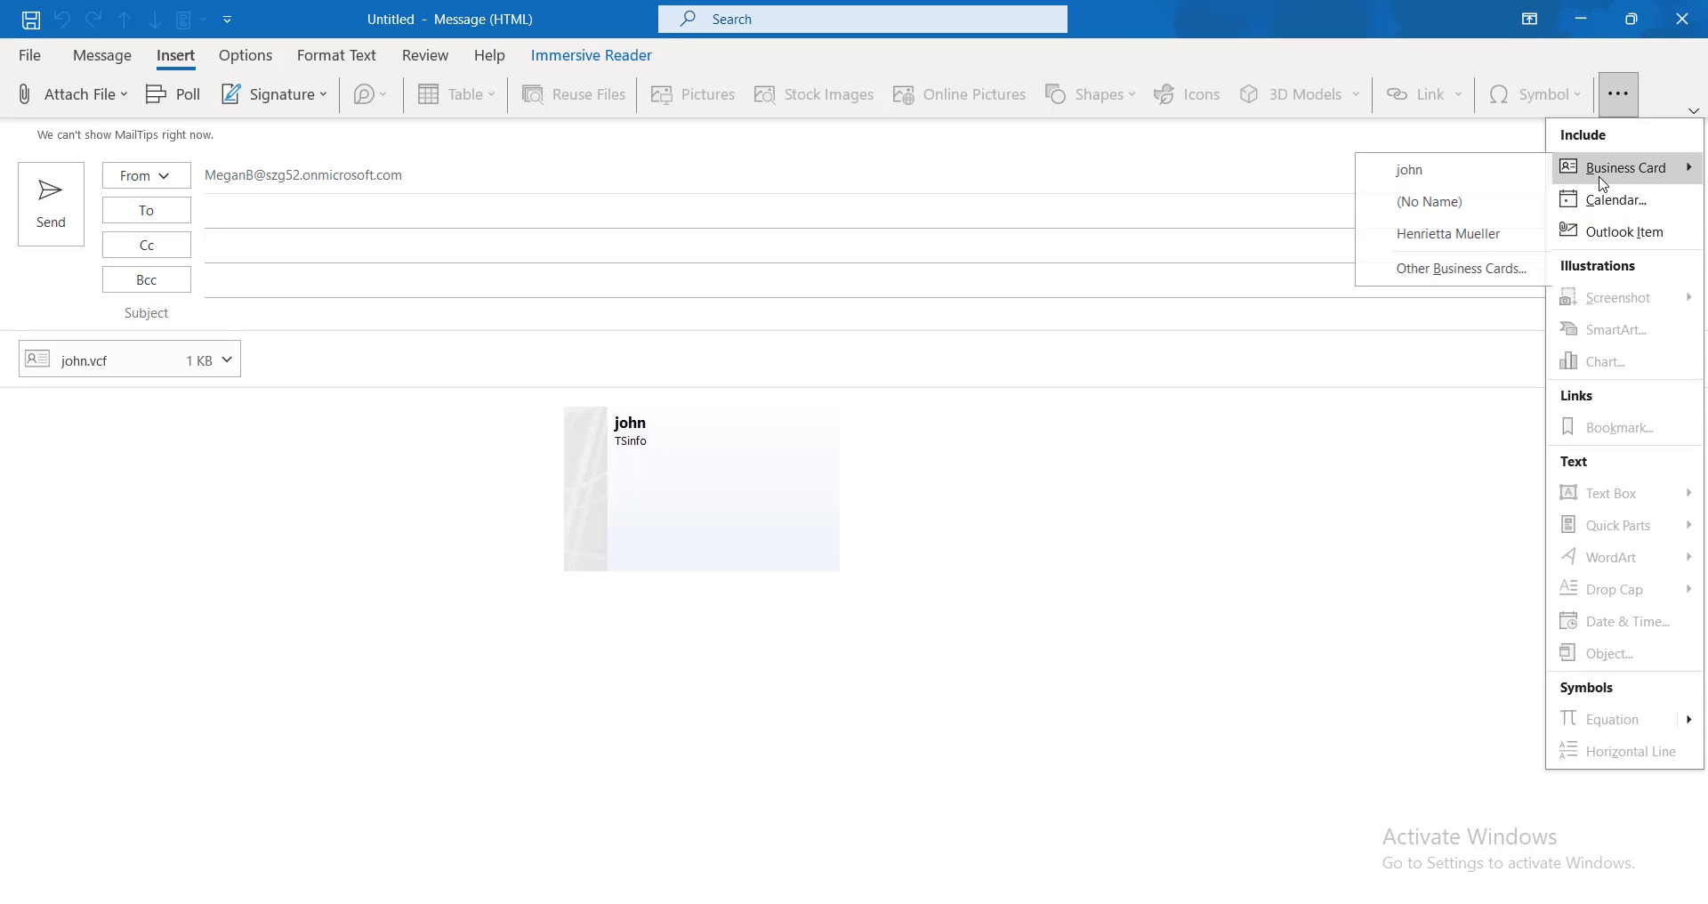
pyautogui.click(1434, 269)
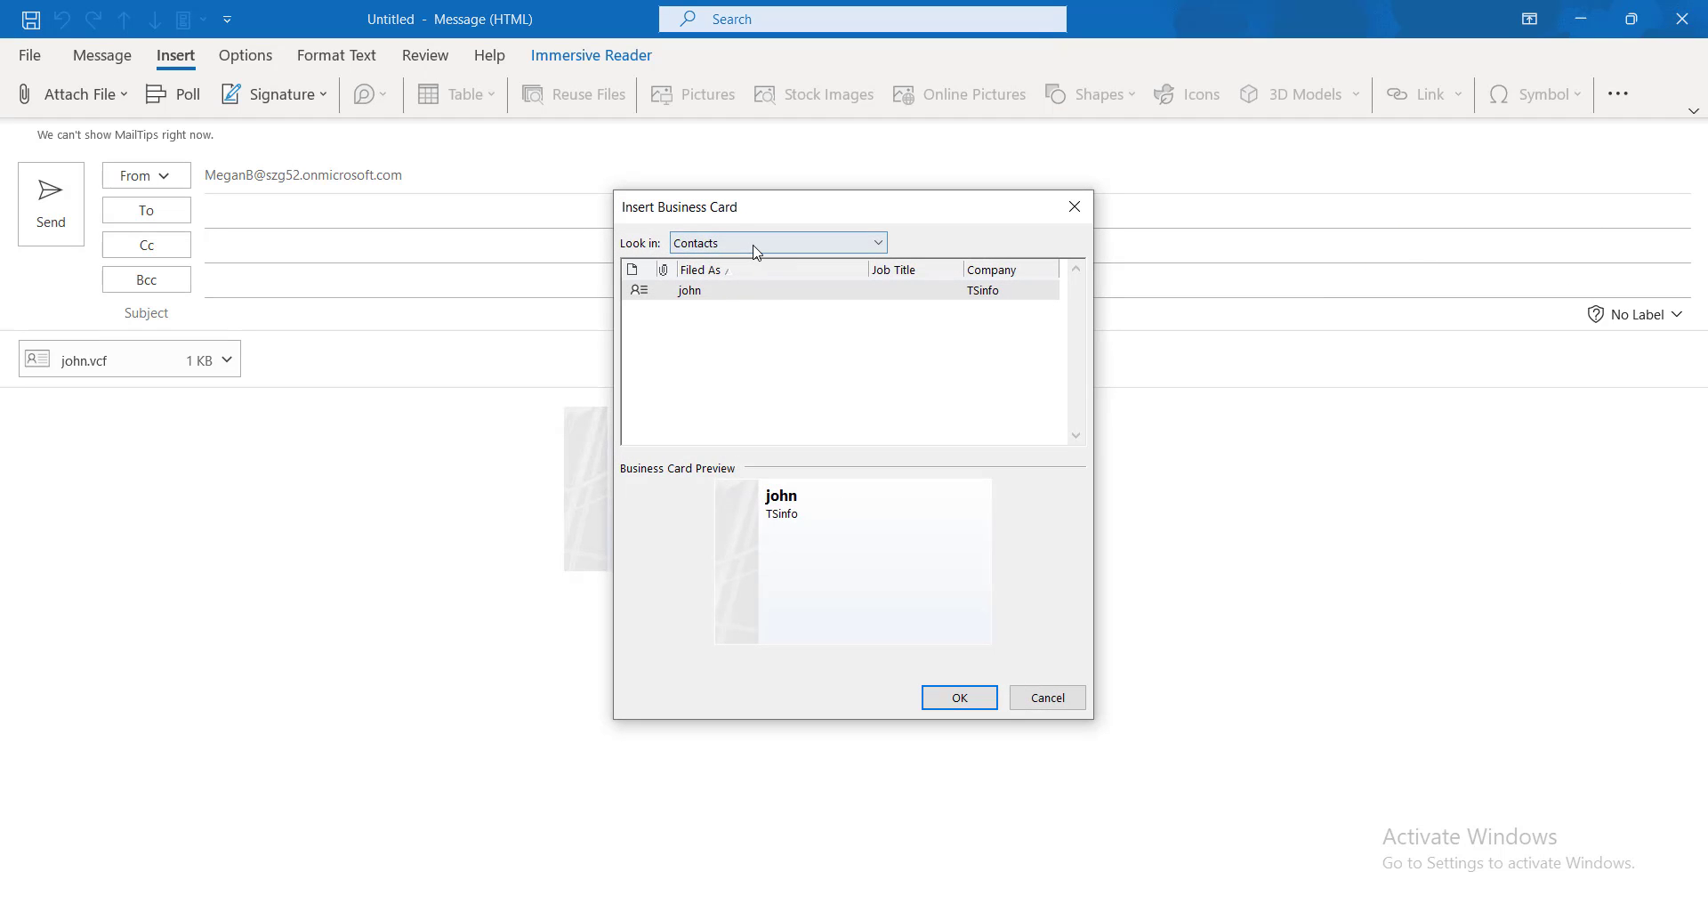
pyautogui.click(758, 243)
pyautogui.click(756, 279)
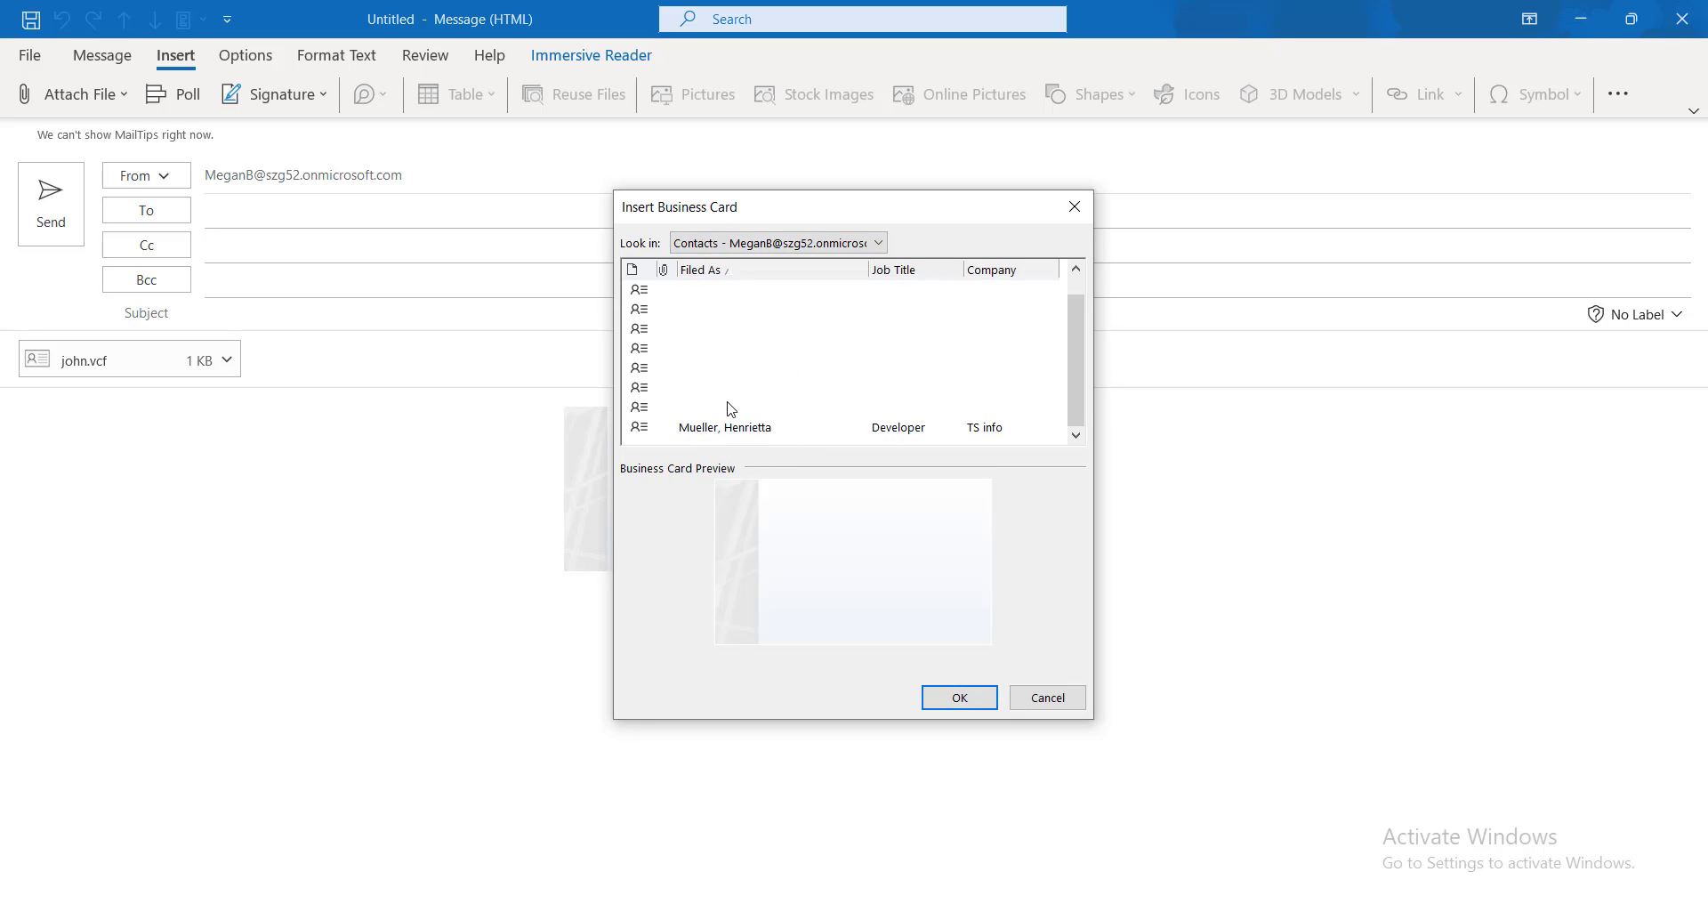
pyautogui.click(959, 697)
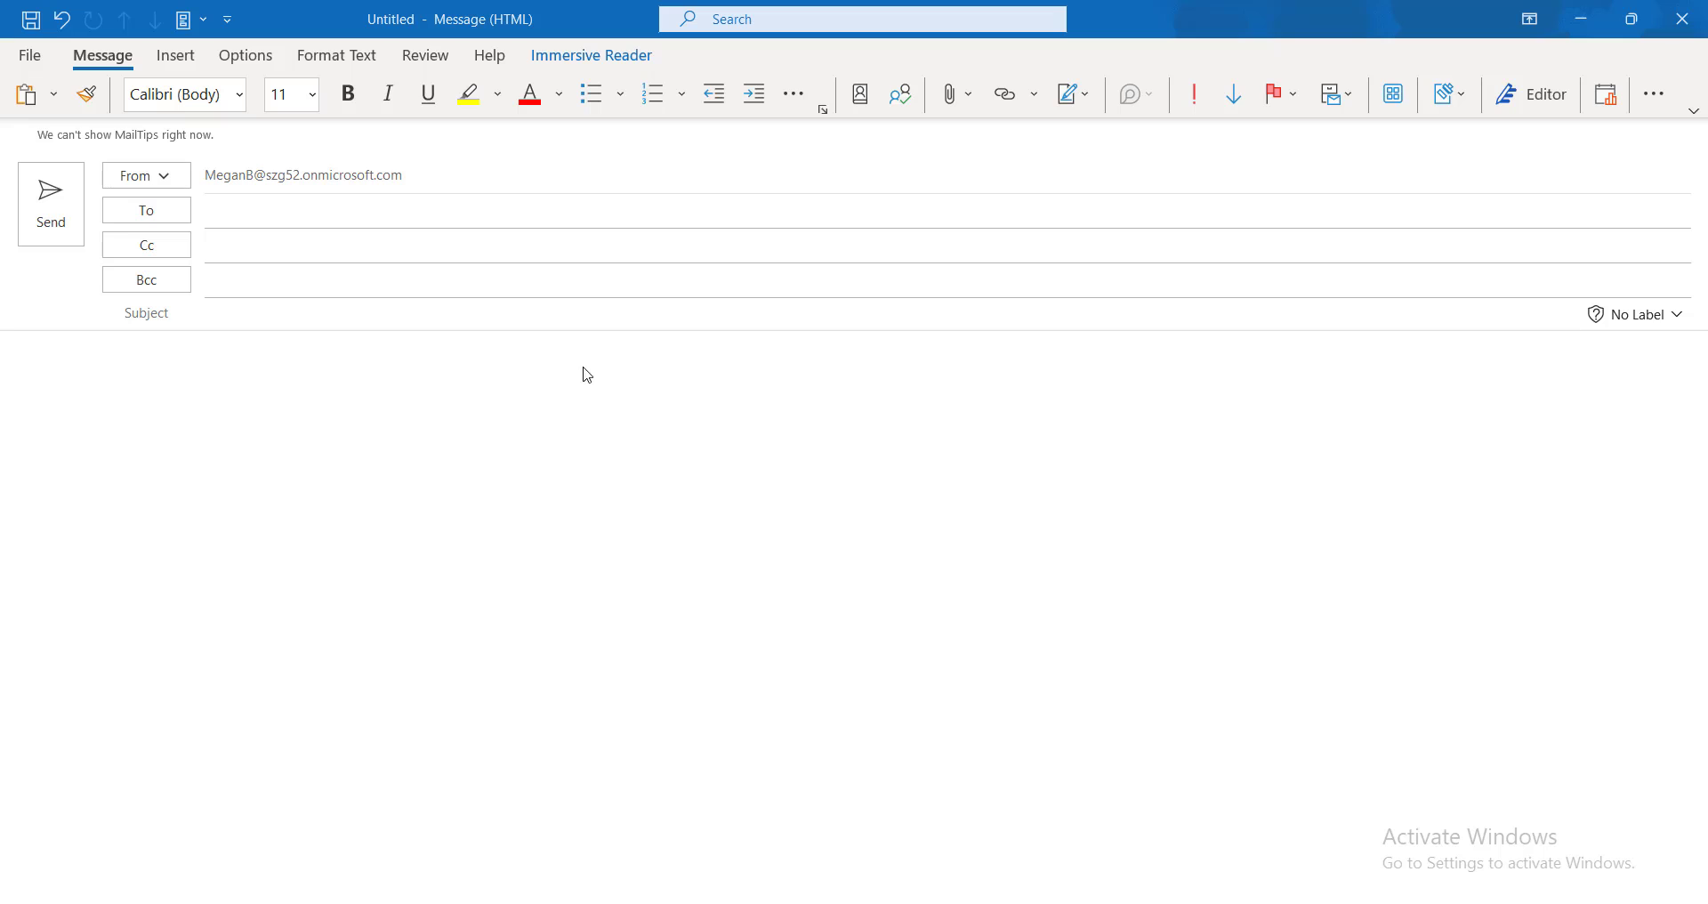
# - Create a New Contact entry from the R&D developer's listing in the Offline Global Address List
pyautogui.click(861, 103)
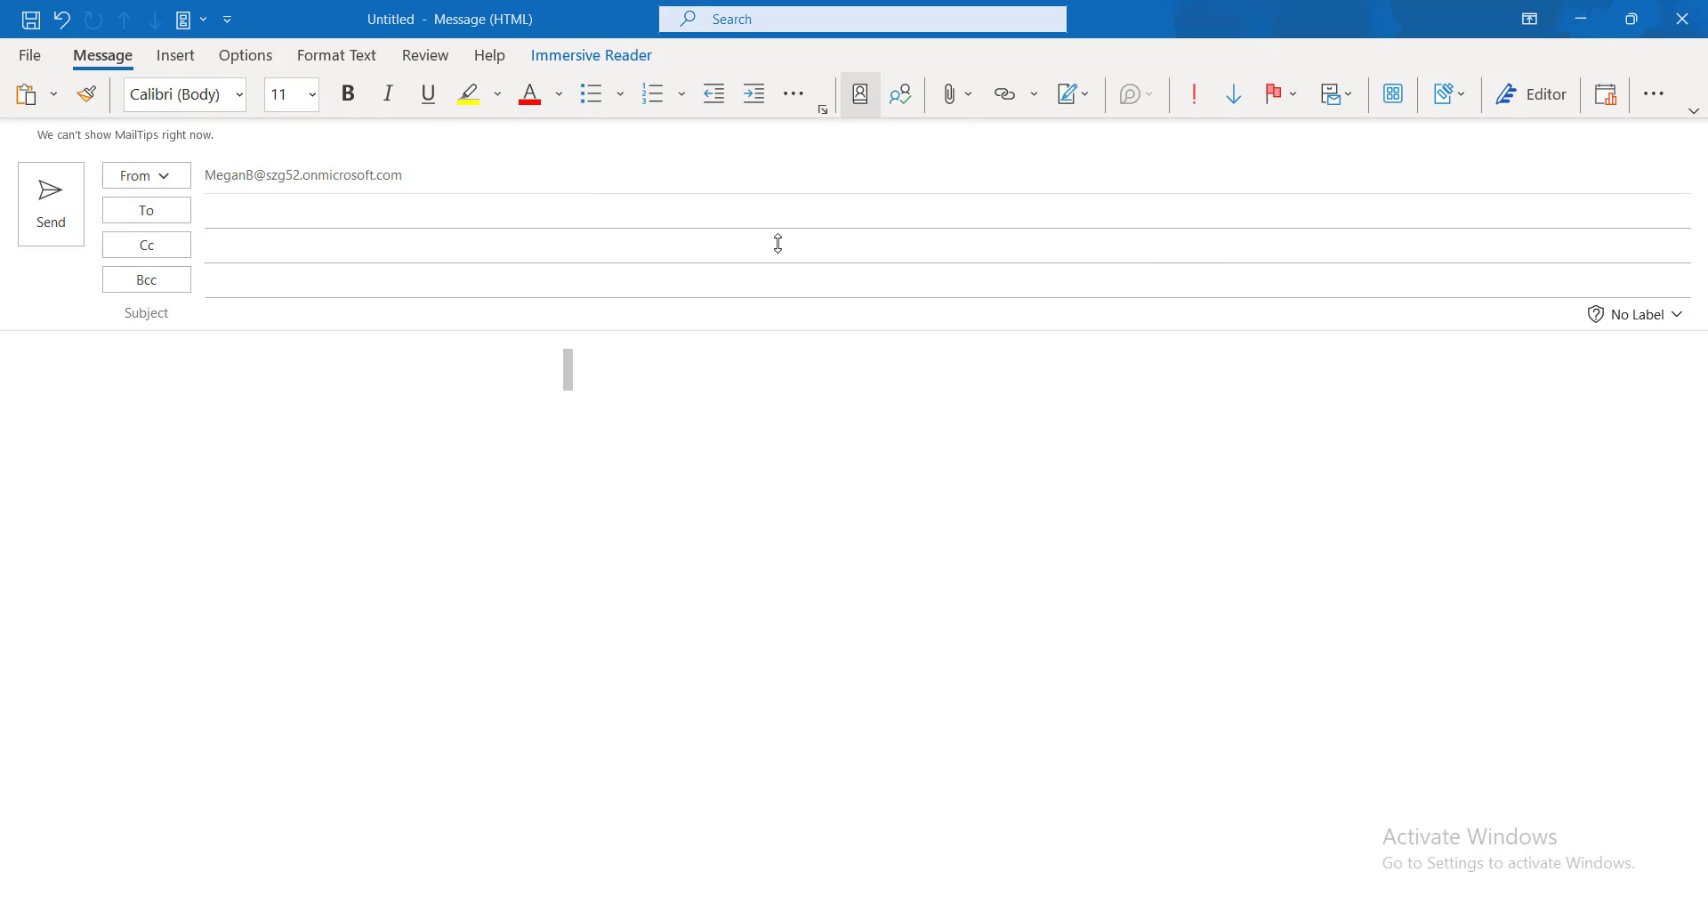
pyautogui.scroll(-1, 646, 488)
pyautogui.scroll(-2, 646, 492)
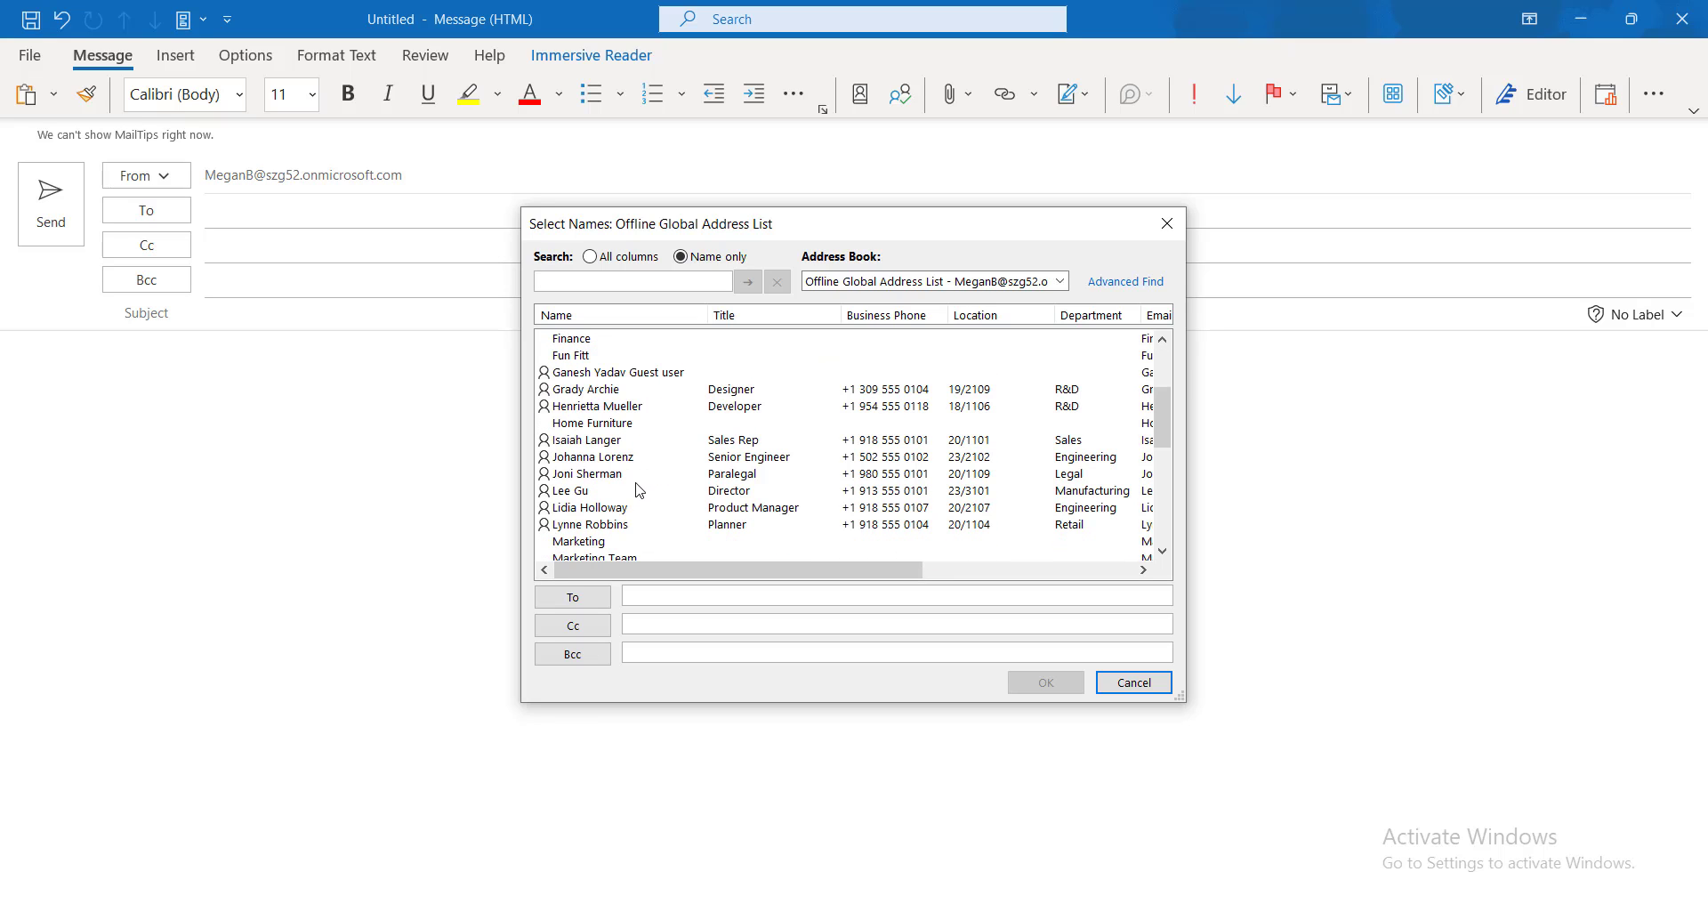
pyautogui.scroll(1, 631, 460)
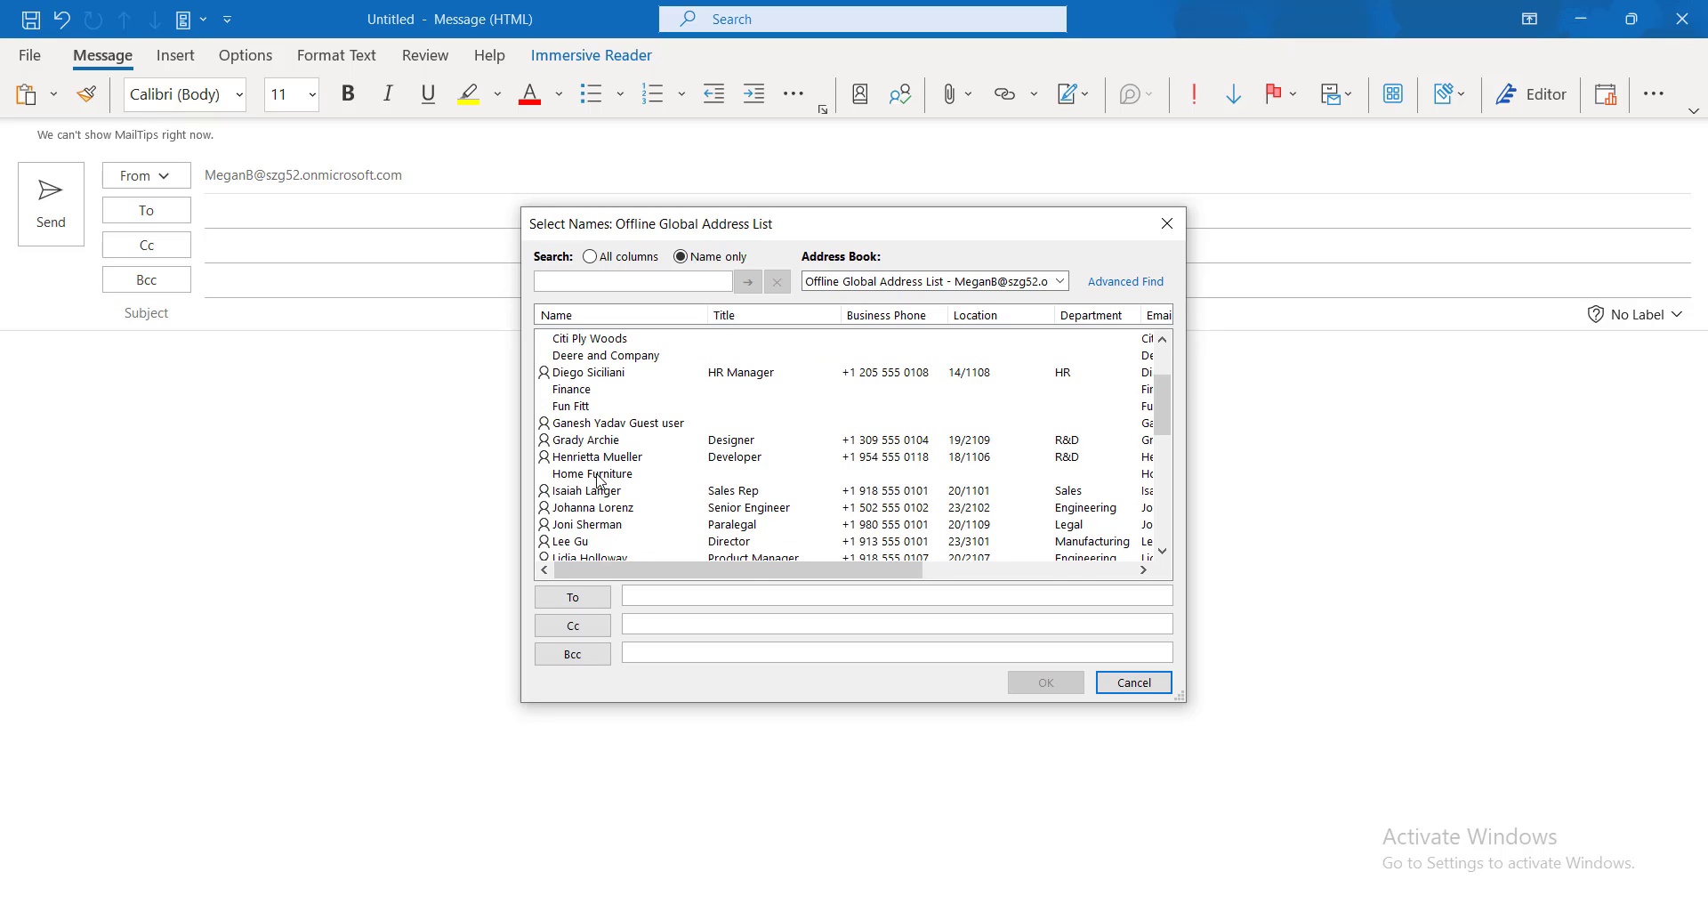
pyautogui.rightClick(574, 461)
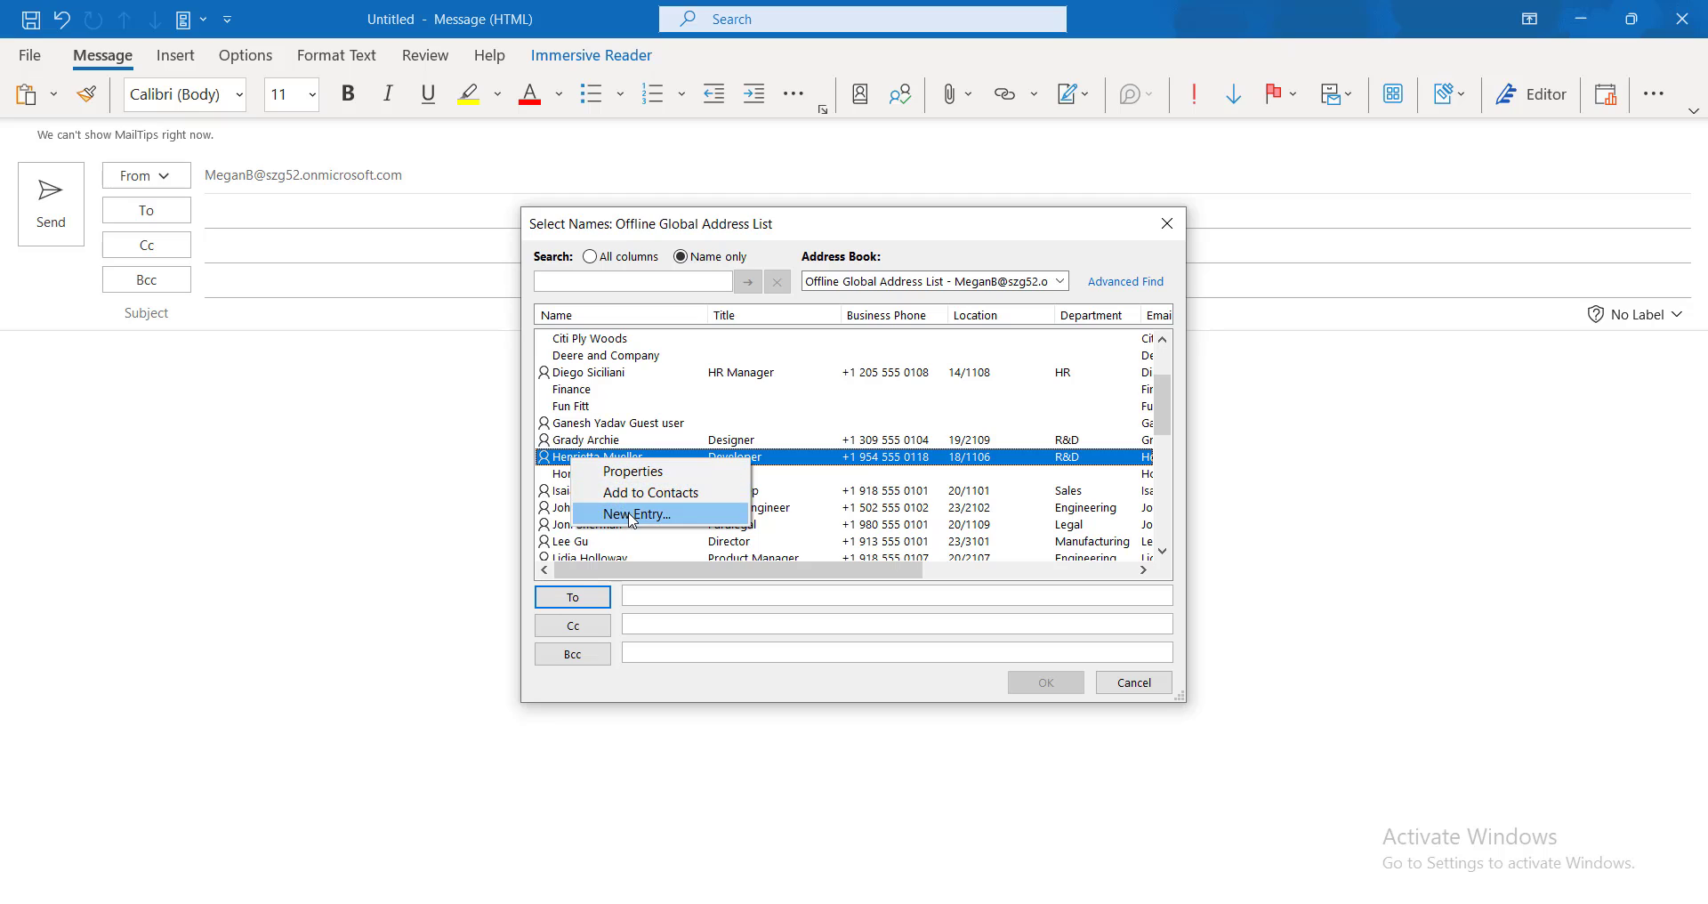
pyautogui.click(614, 516)
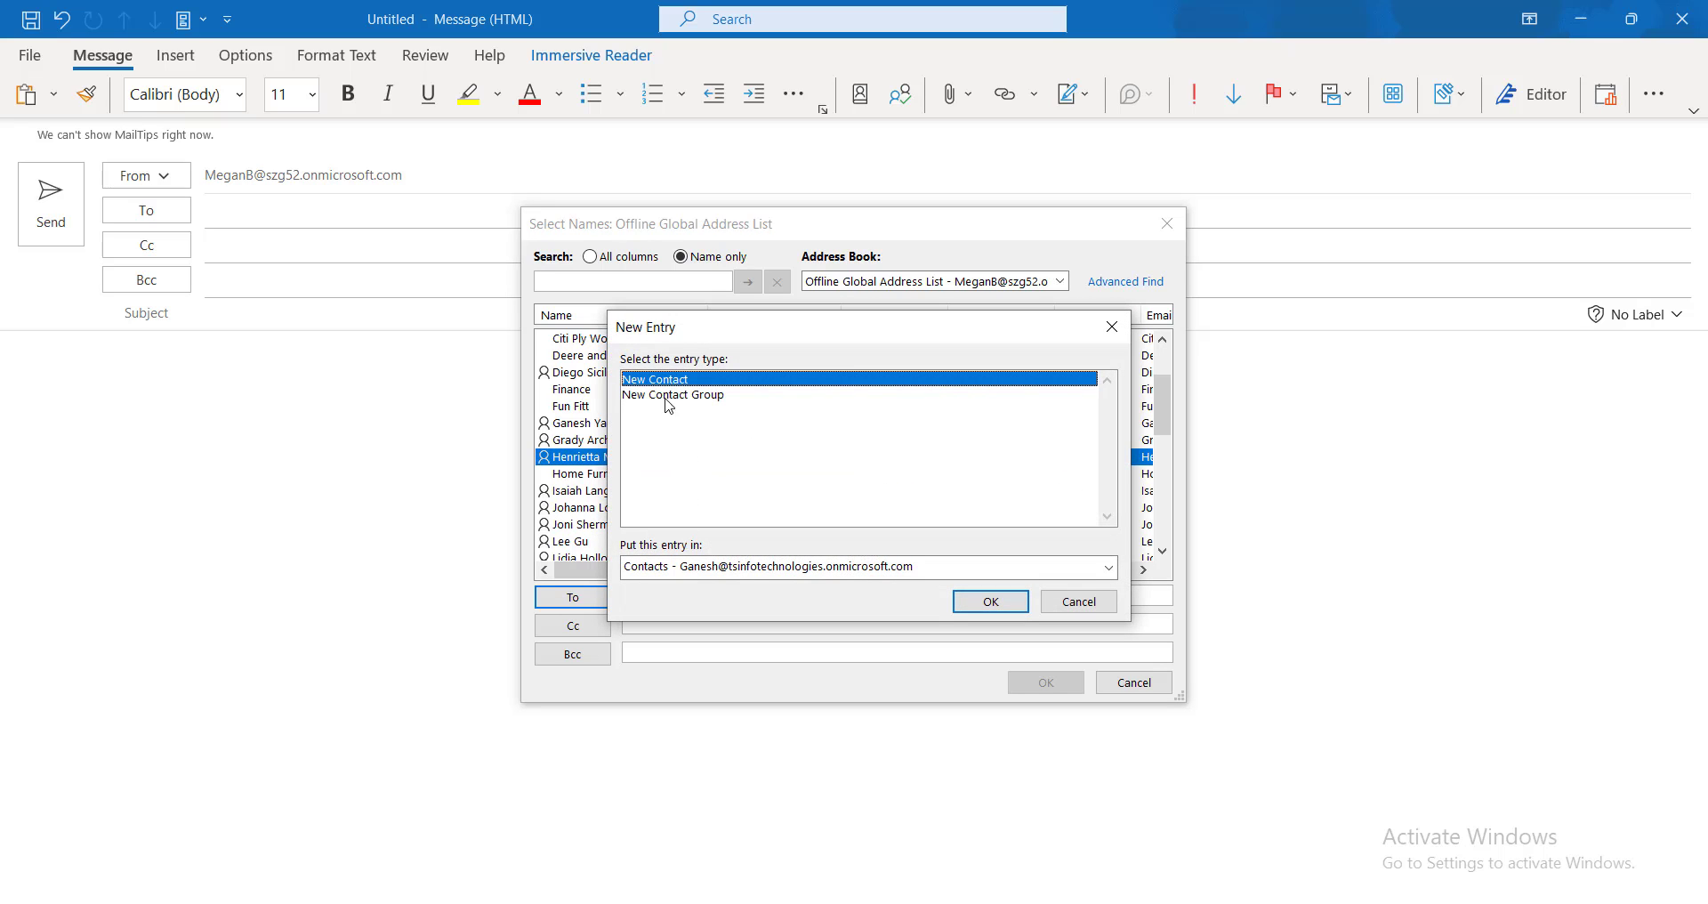
pyautogui.click(985, 606)
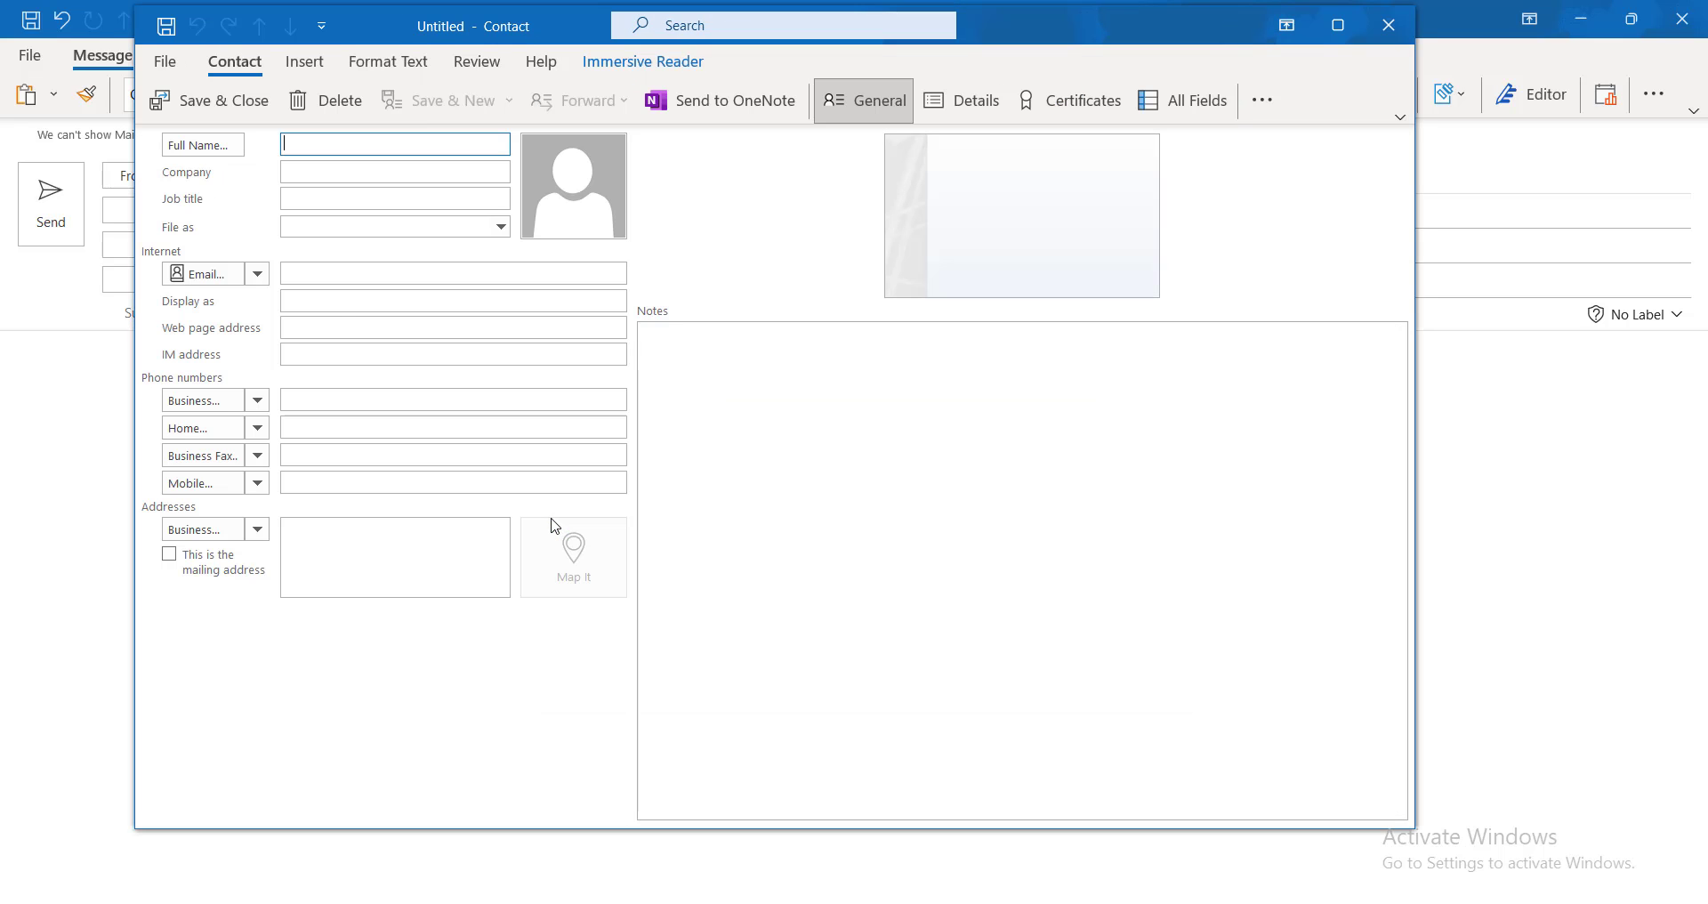
# - Enter the contact's full name, set the company to TS INFO, and save and close the contact
pyautogui.write('henritta')
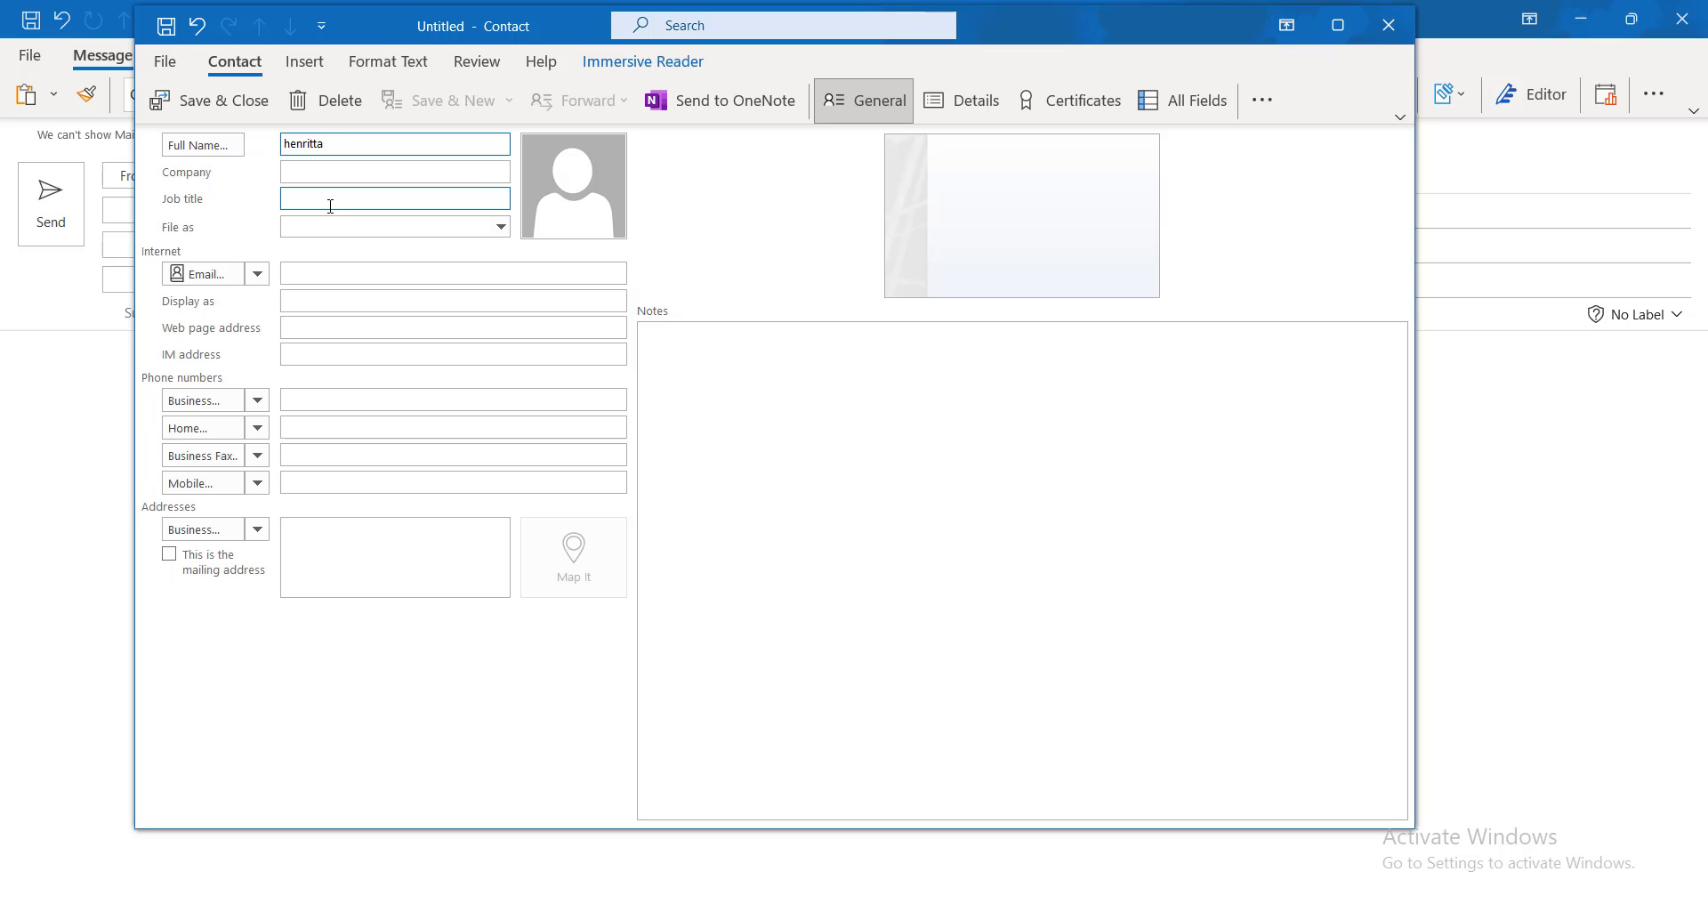
pyautogui.click(329, 172)
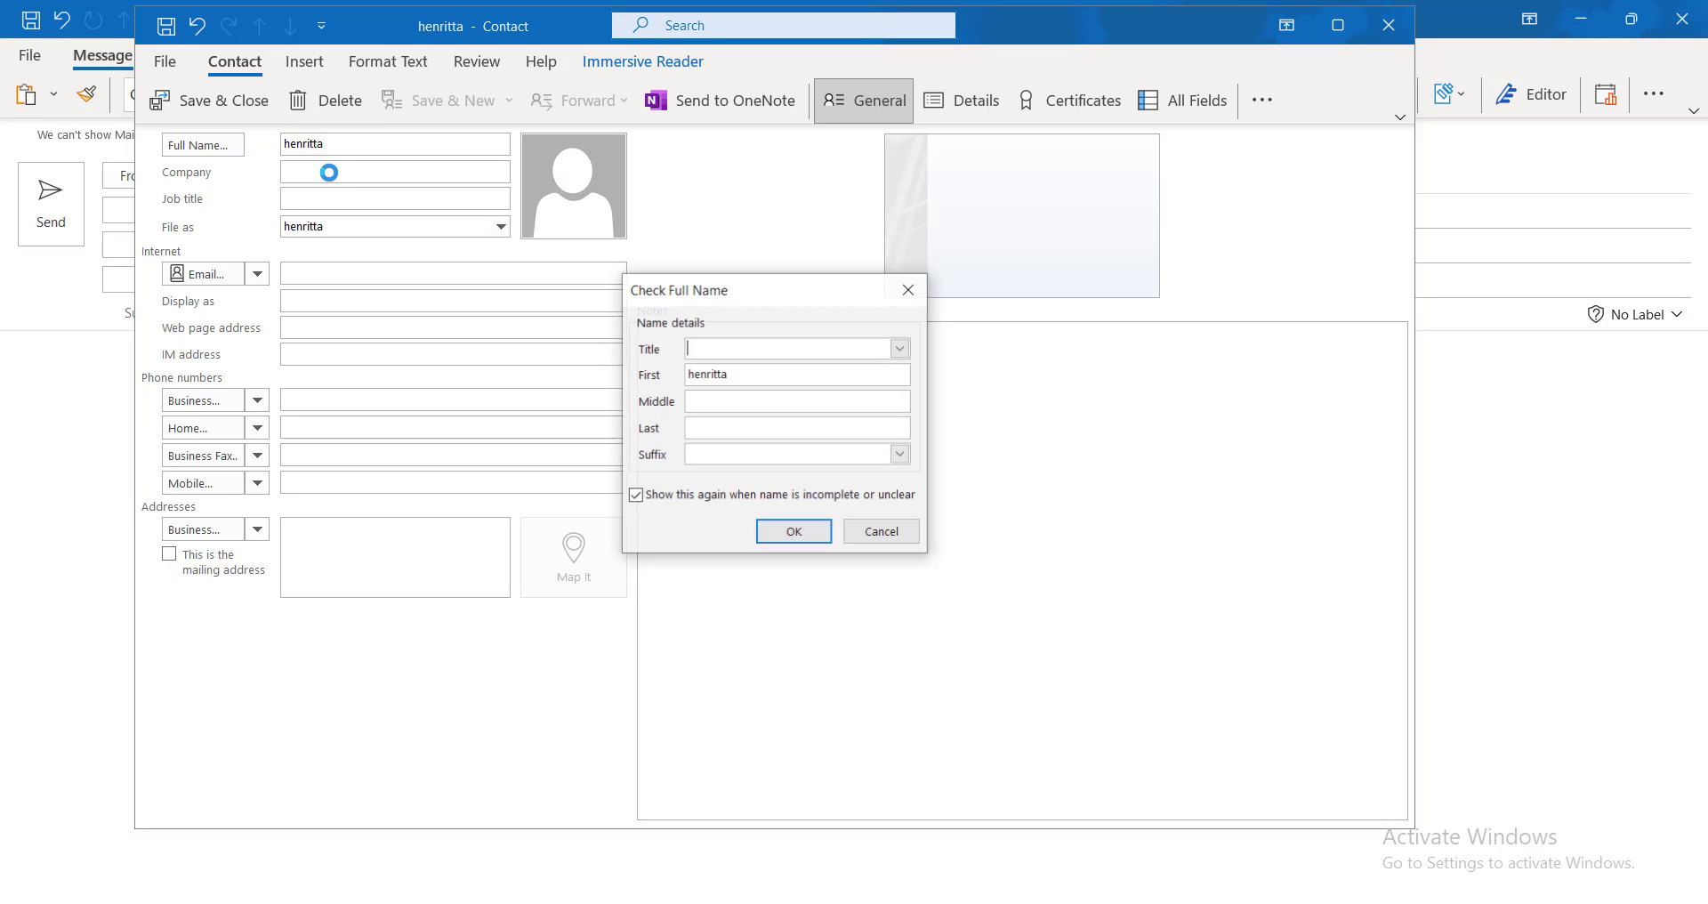
pyautogui.click(907, 290)
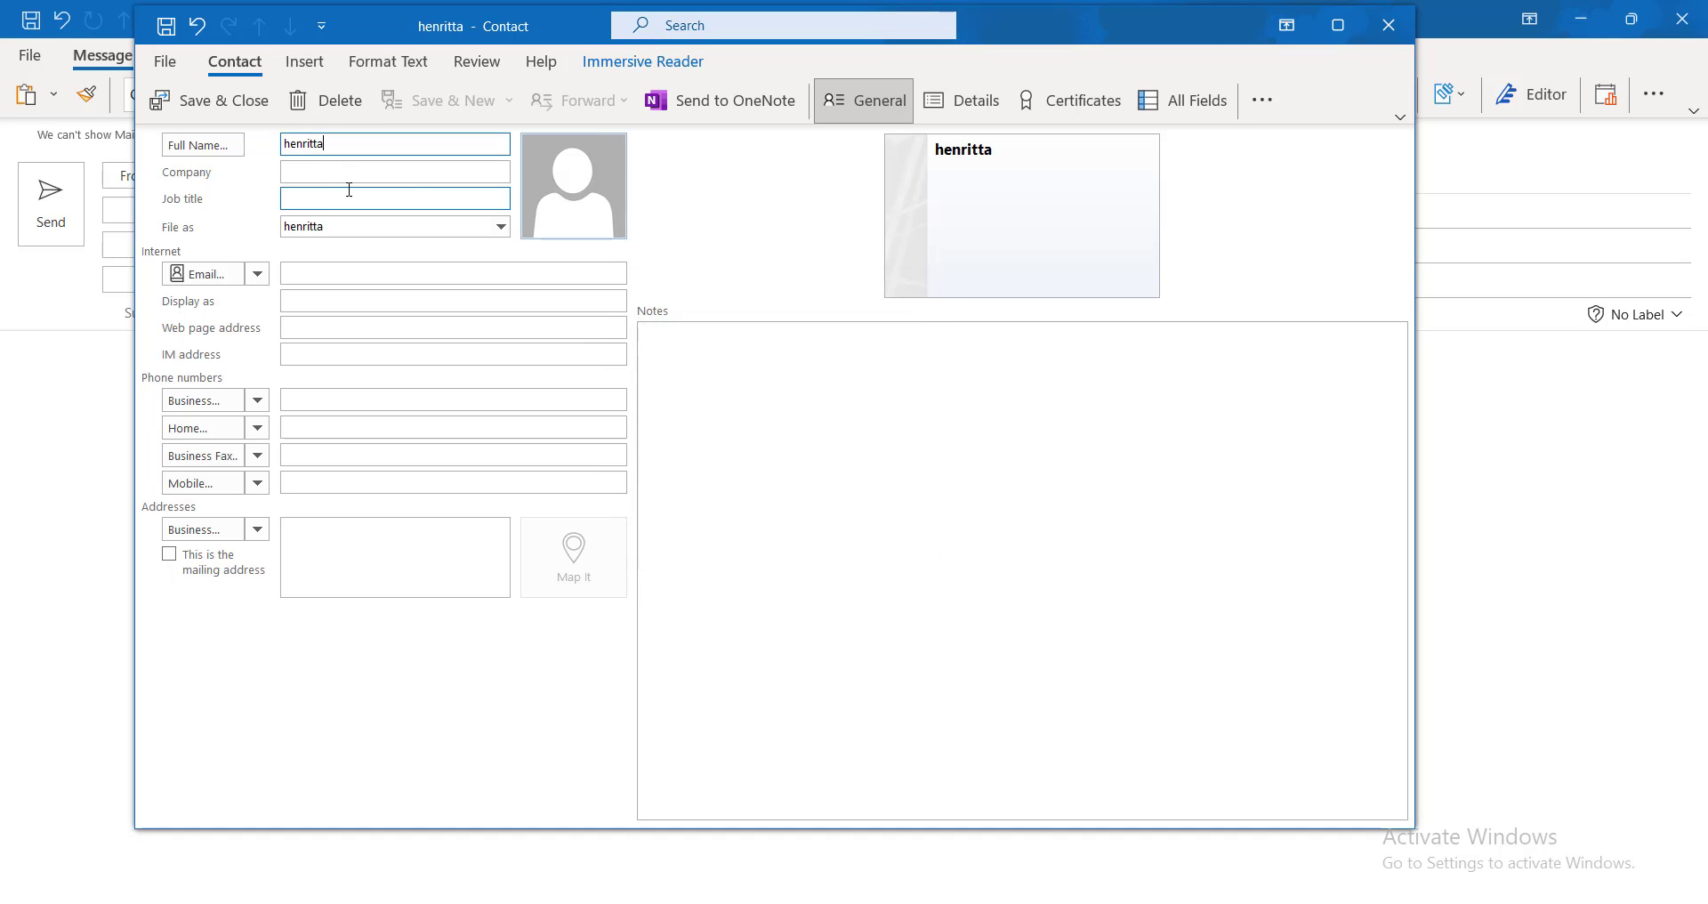
pyautogui.click(296, 171)
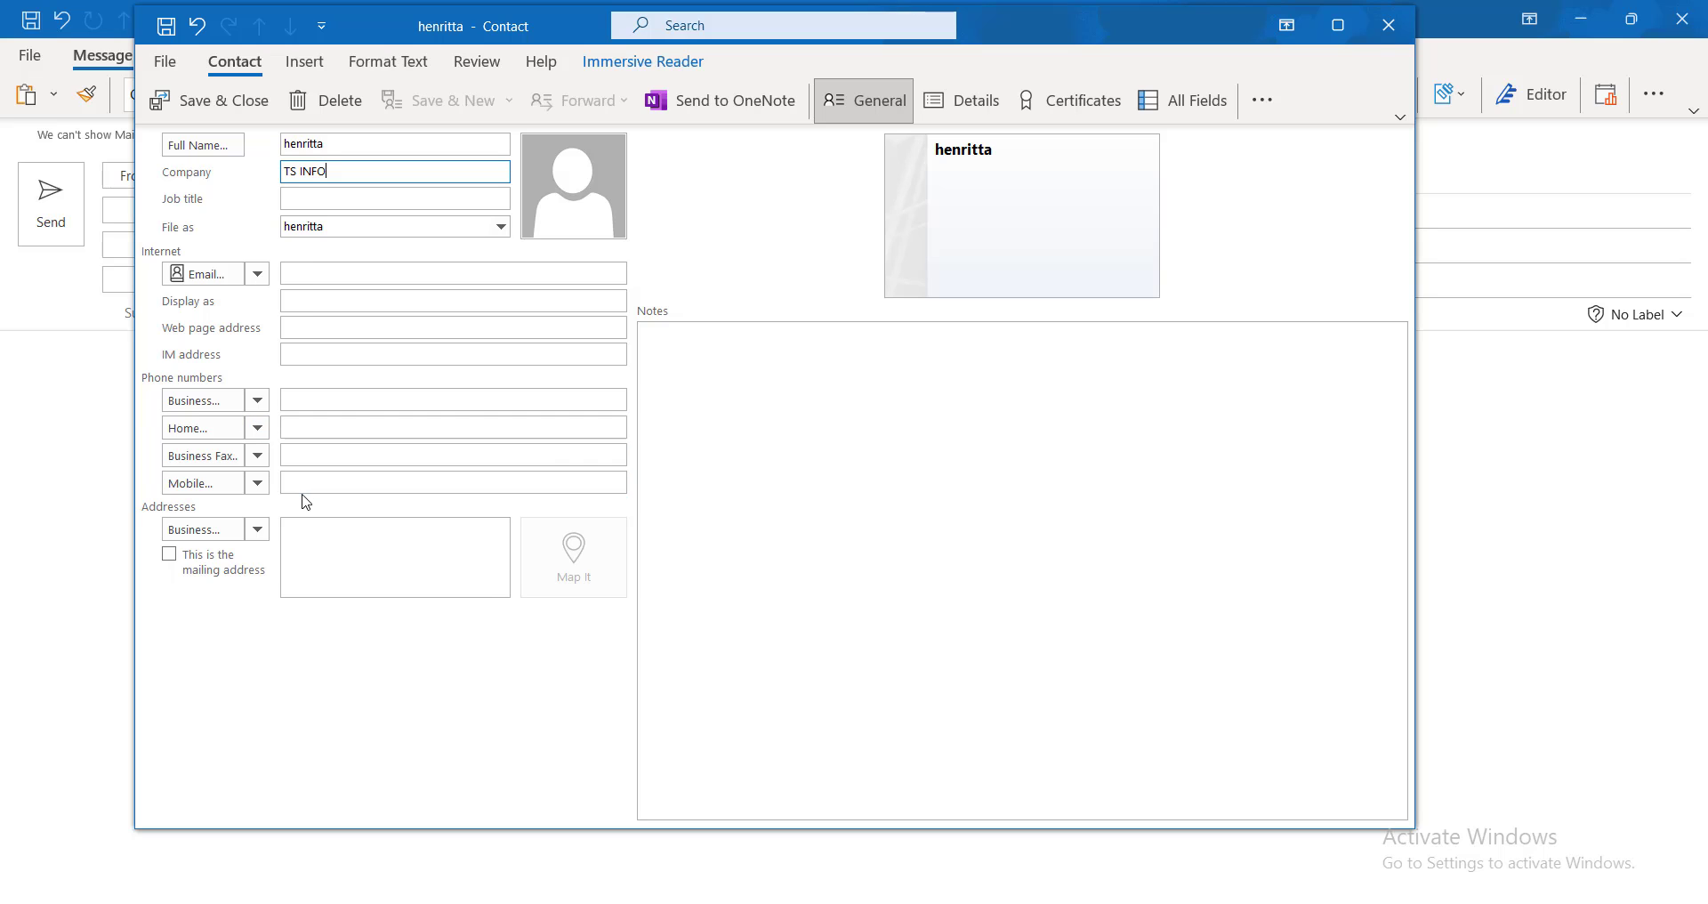
pyautogui.click(305, 561)
pyautogui.click(196, 109)
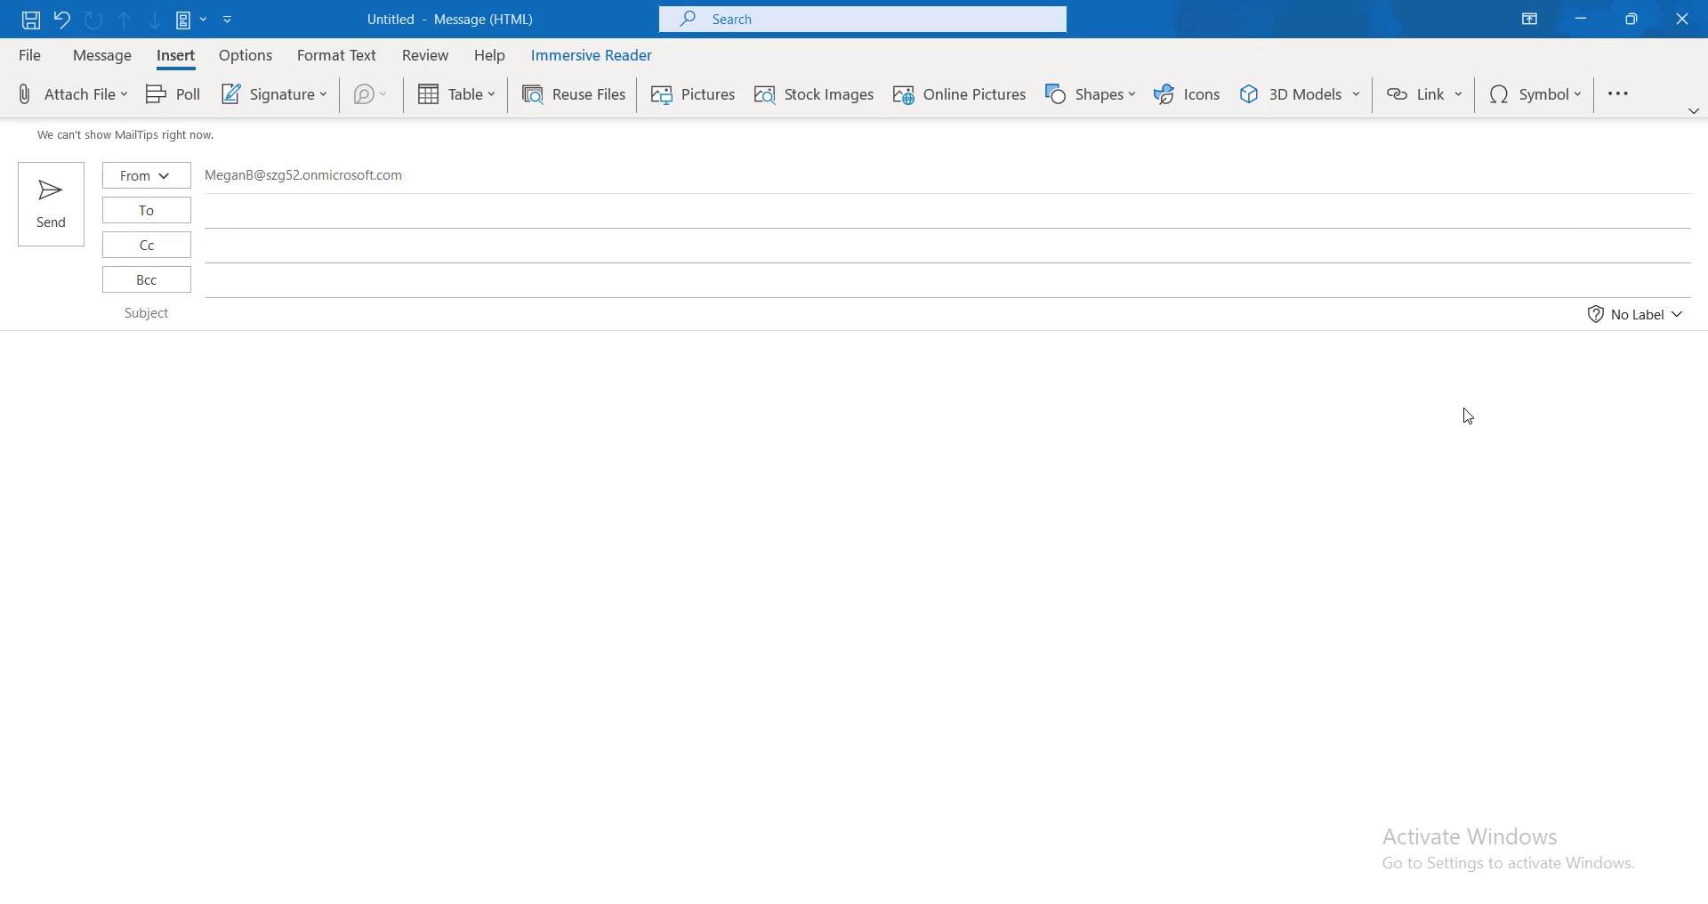
# - Insert the first-listed TS INFO contact's business card from the Contacts folder into the message
pyautogui.click(1620, 96)
pyautogui.moveTo(1599, 176)
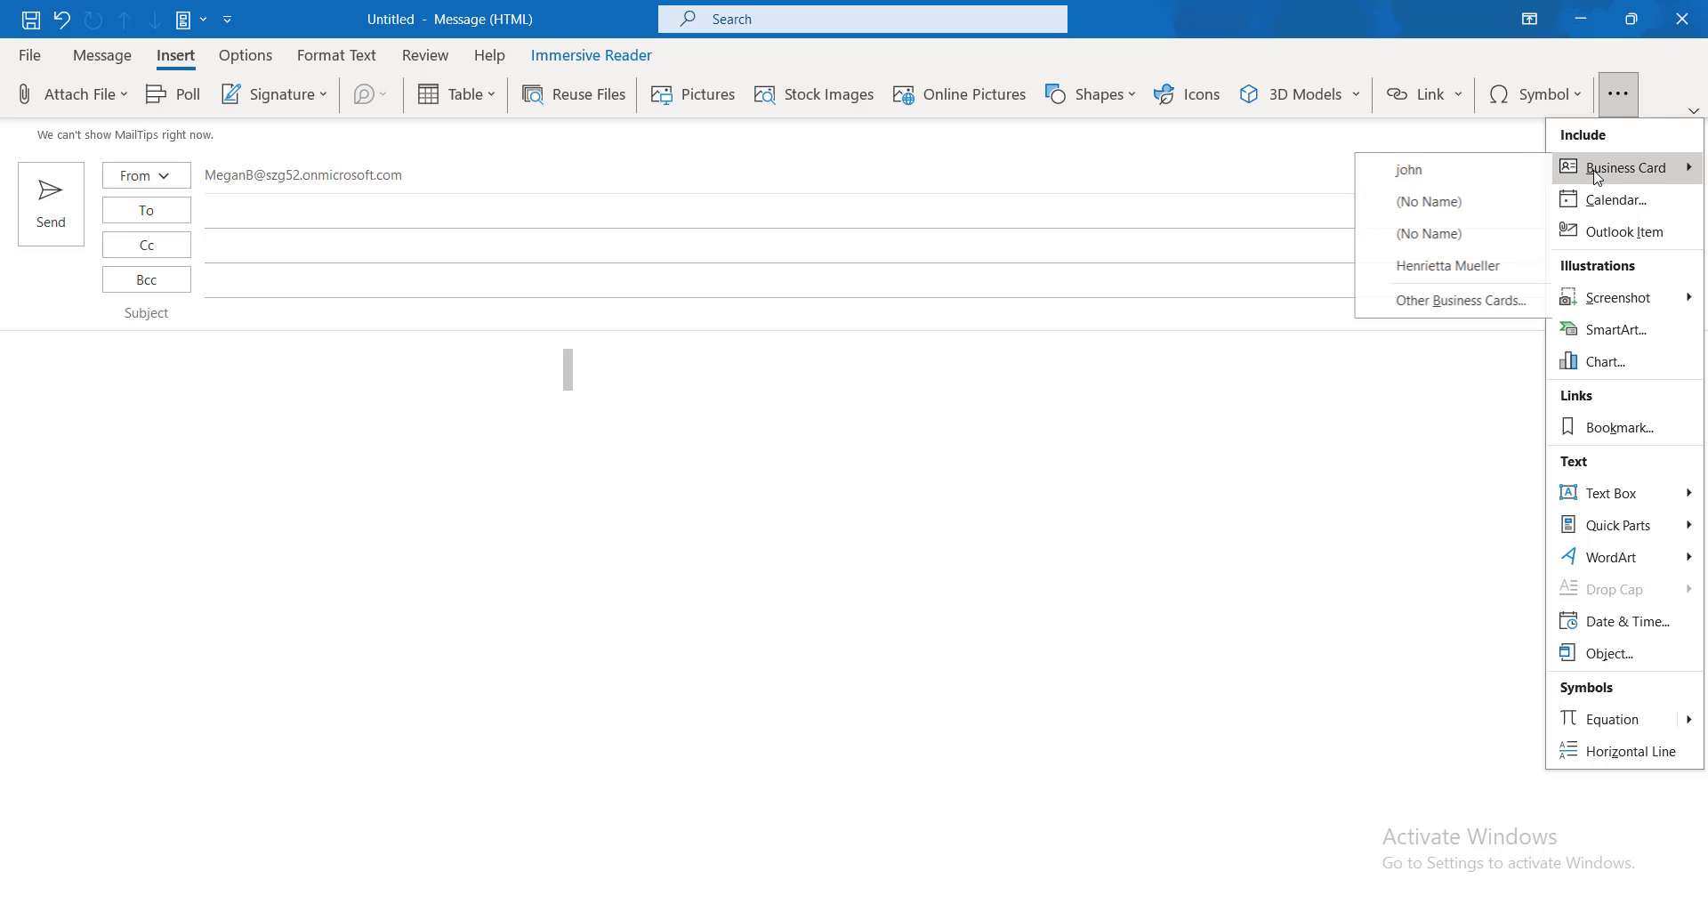
pyautogui.click(1426, 302)
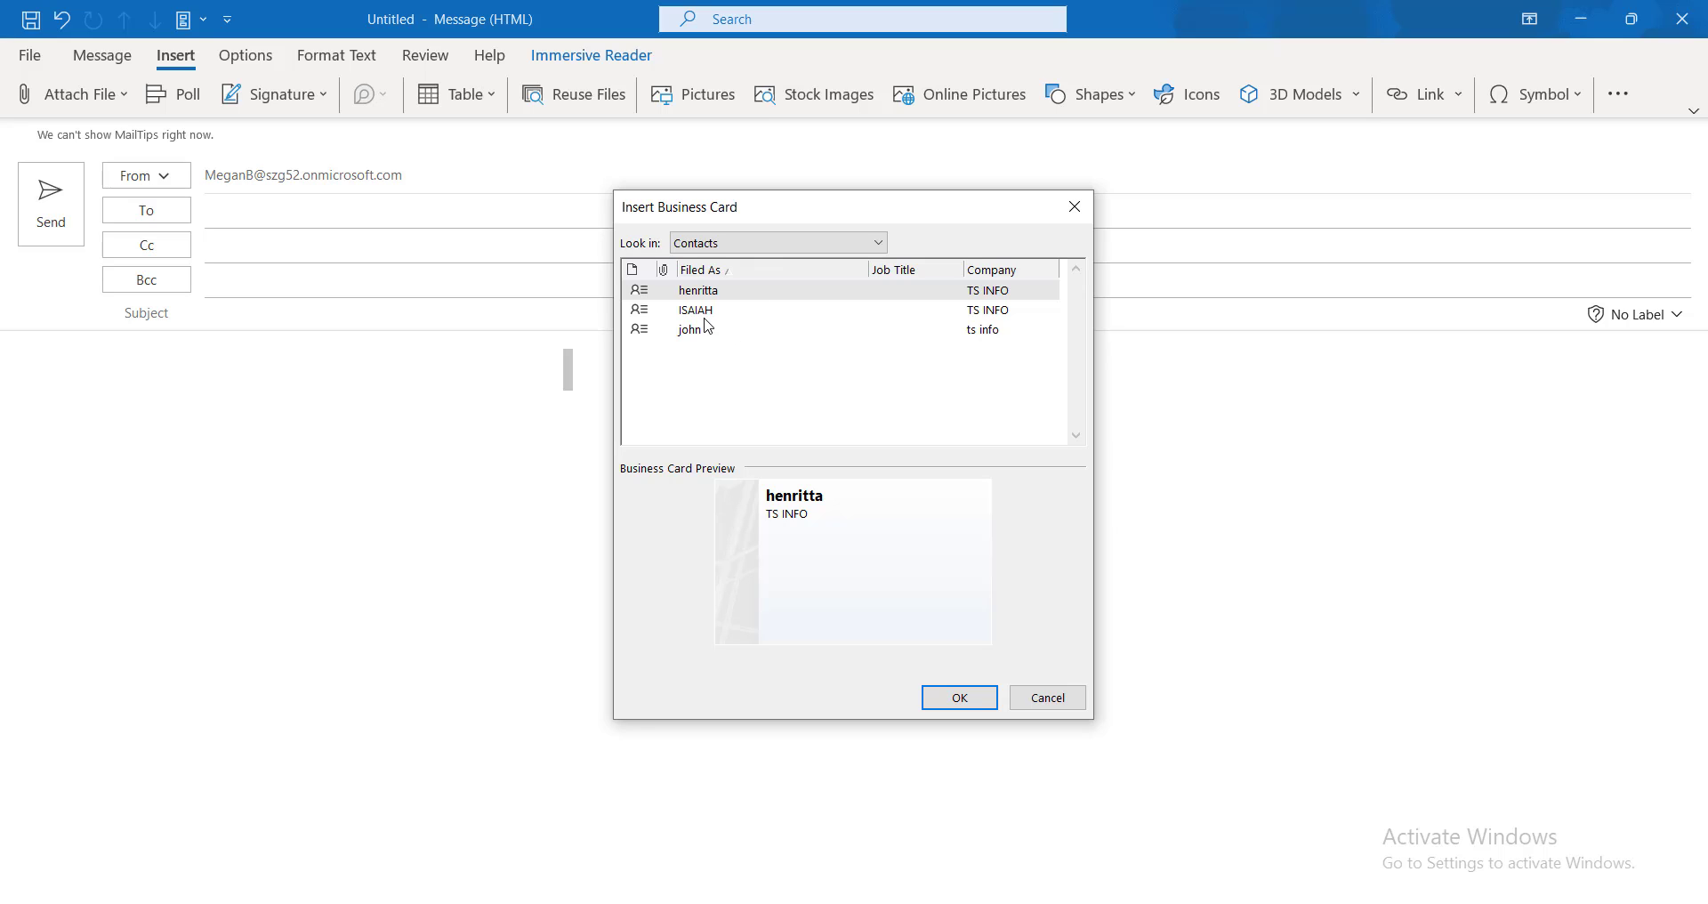
pyautogui.click(755, 298)
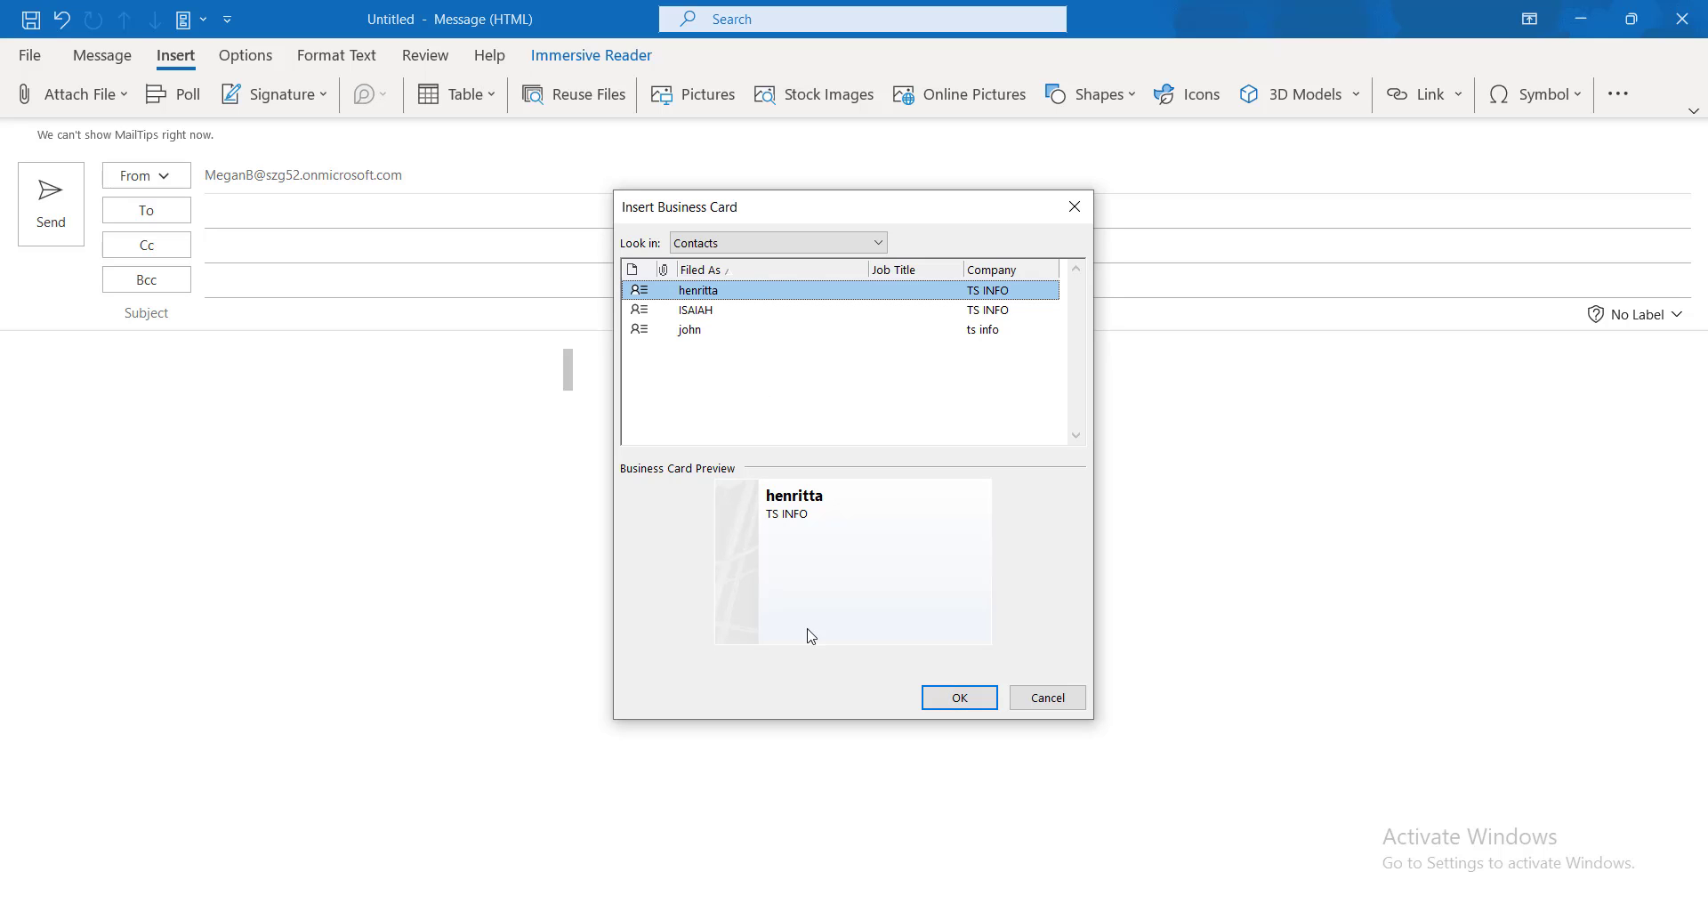
pyautogui.click(961, 701)
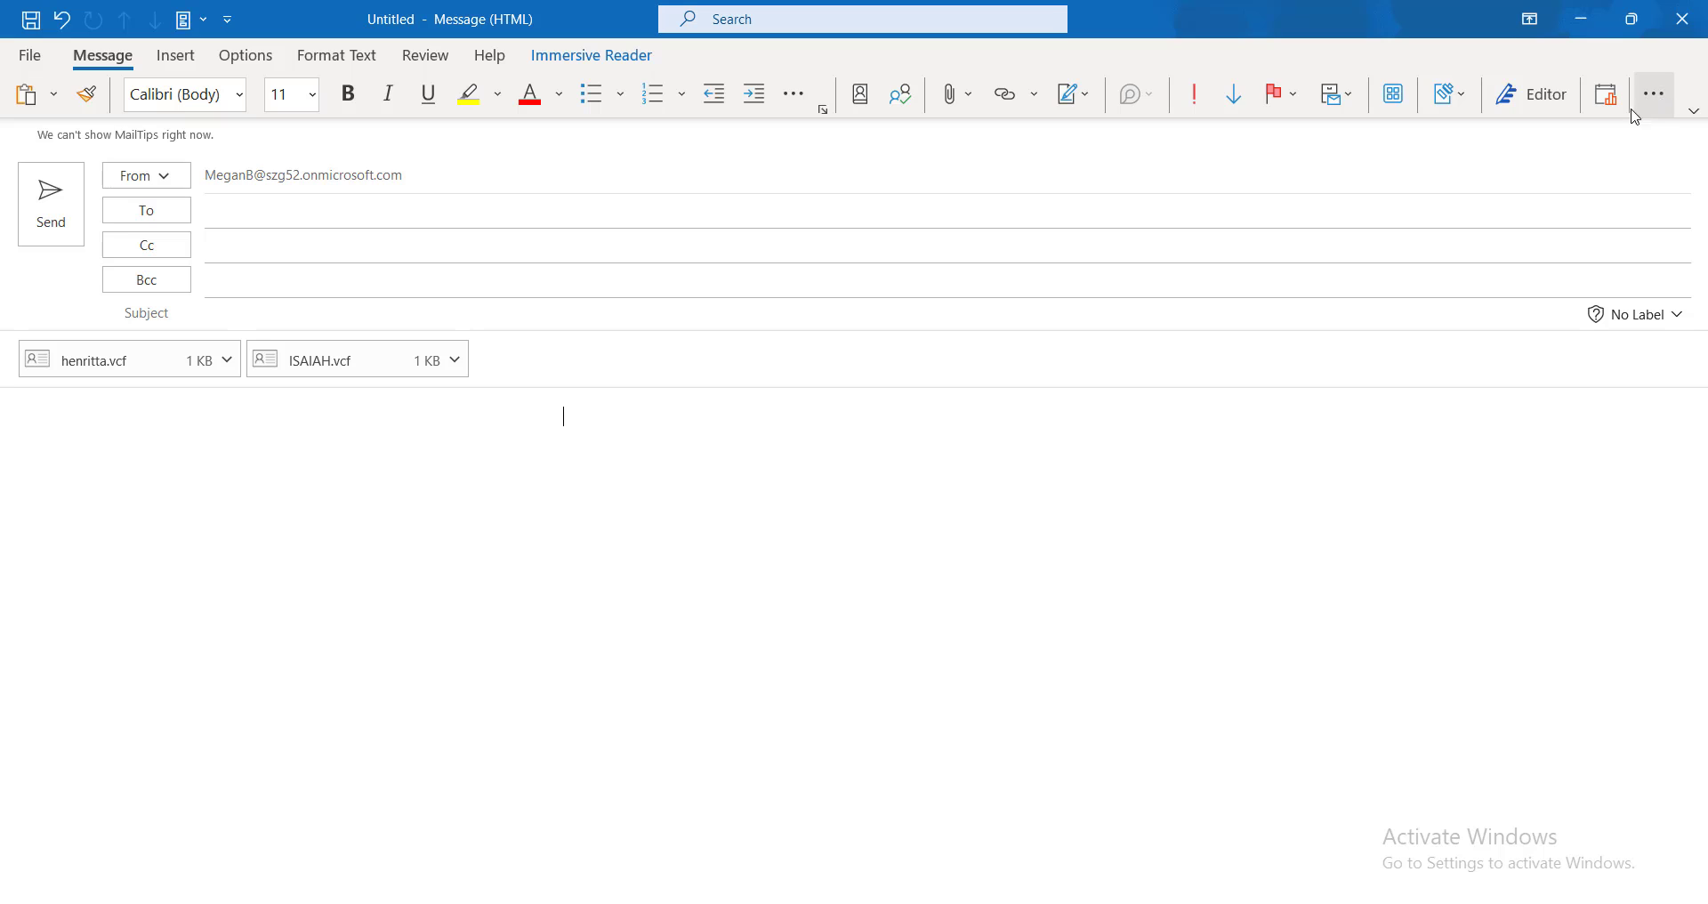
pyautogui.click(1647, 96)
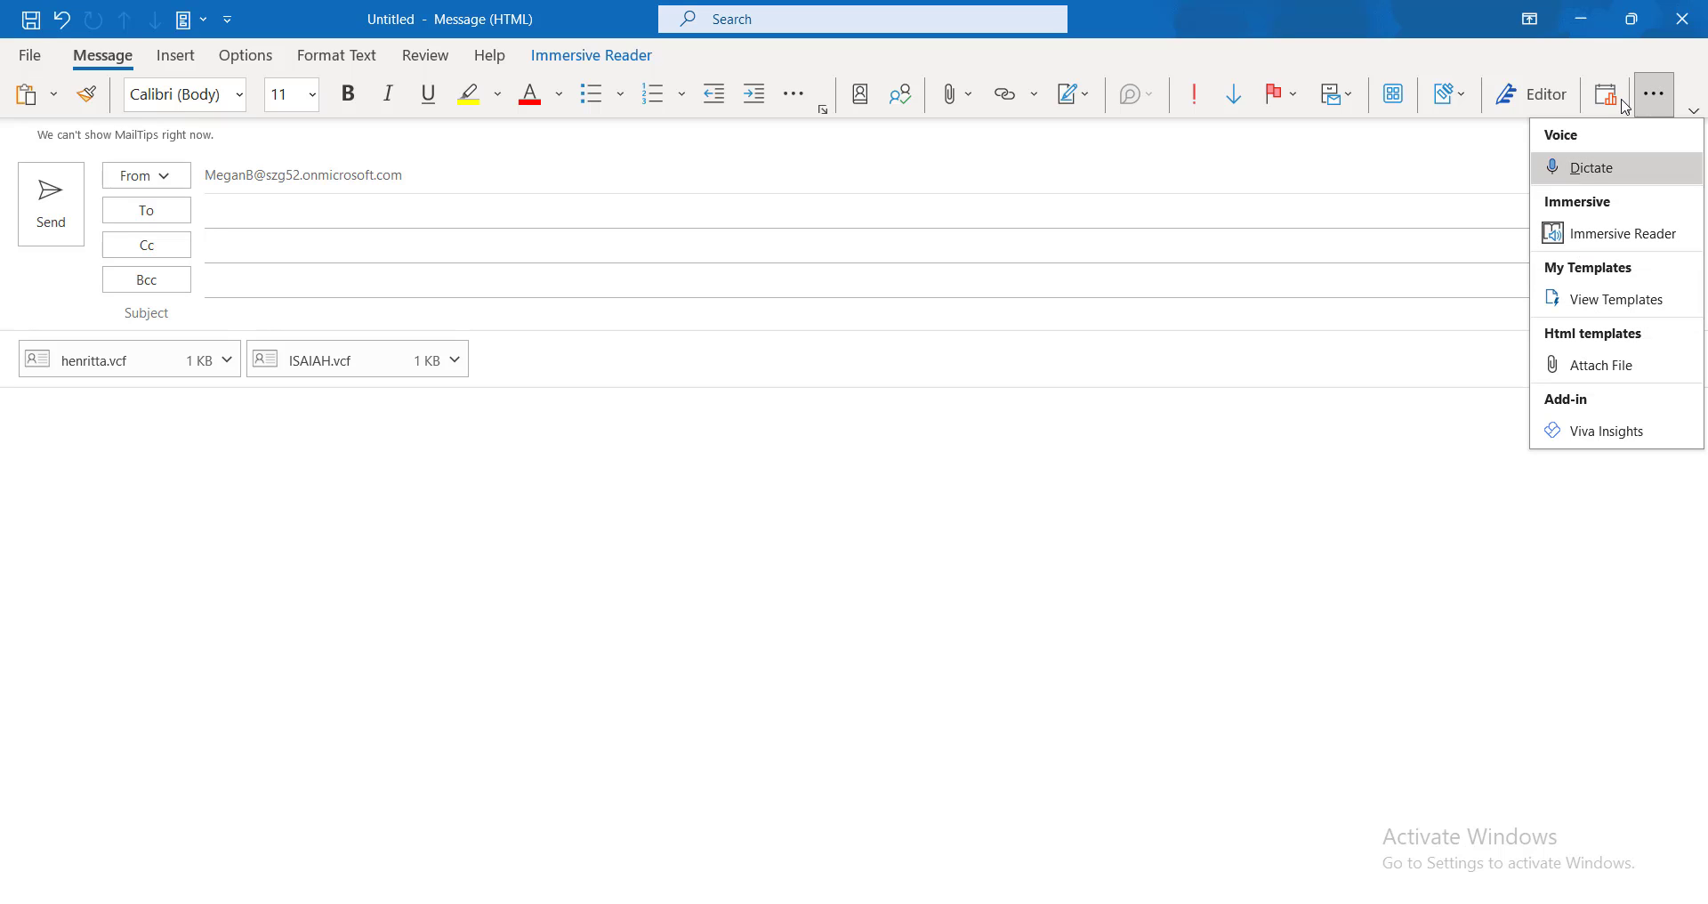
pyautogui.click(1662, 112)
pyautogui.click(1661, 112)
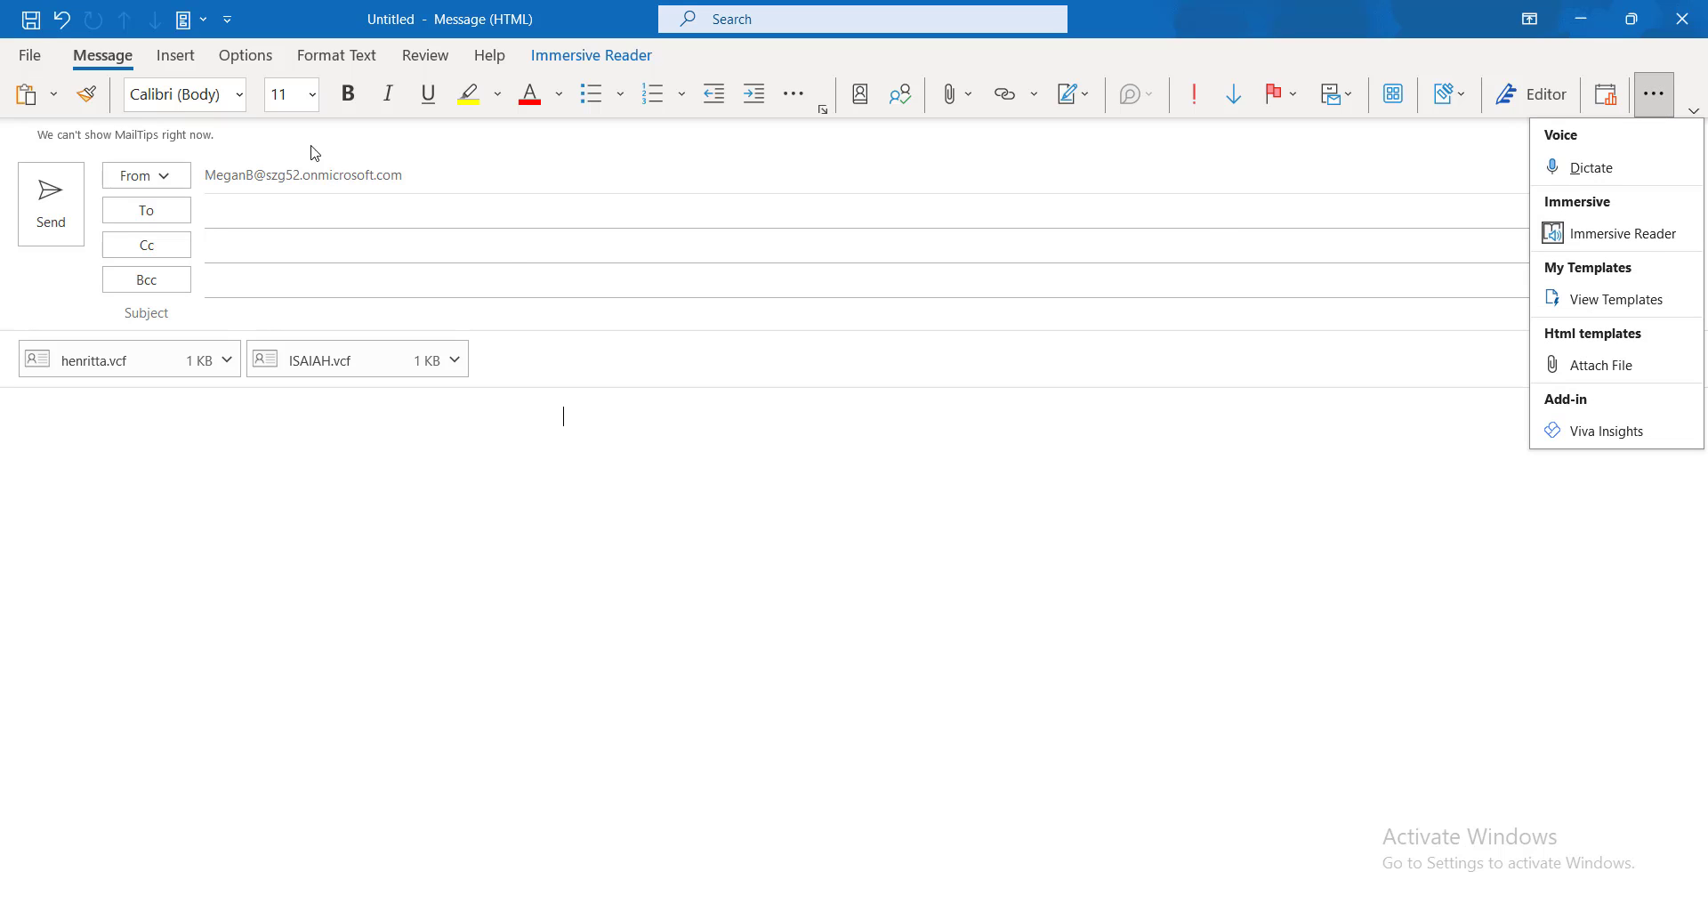
# - Insert the second-listed TS INFO contact's business card from the Contacts folder into the message
pyautogui.click(194, 67)
pyautogui.click(194, 67)
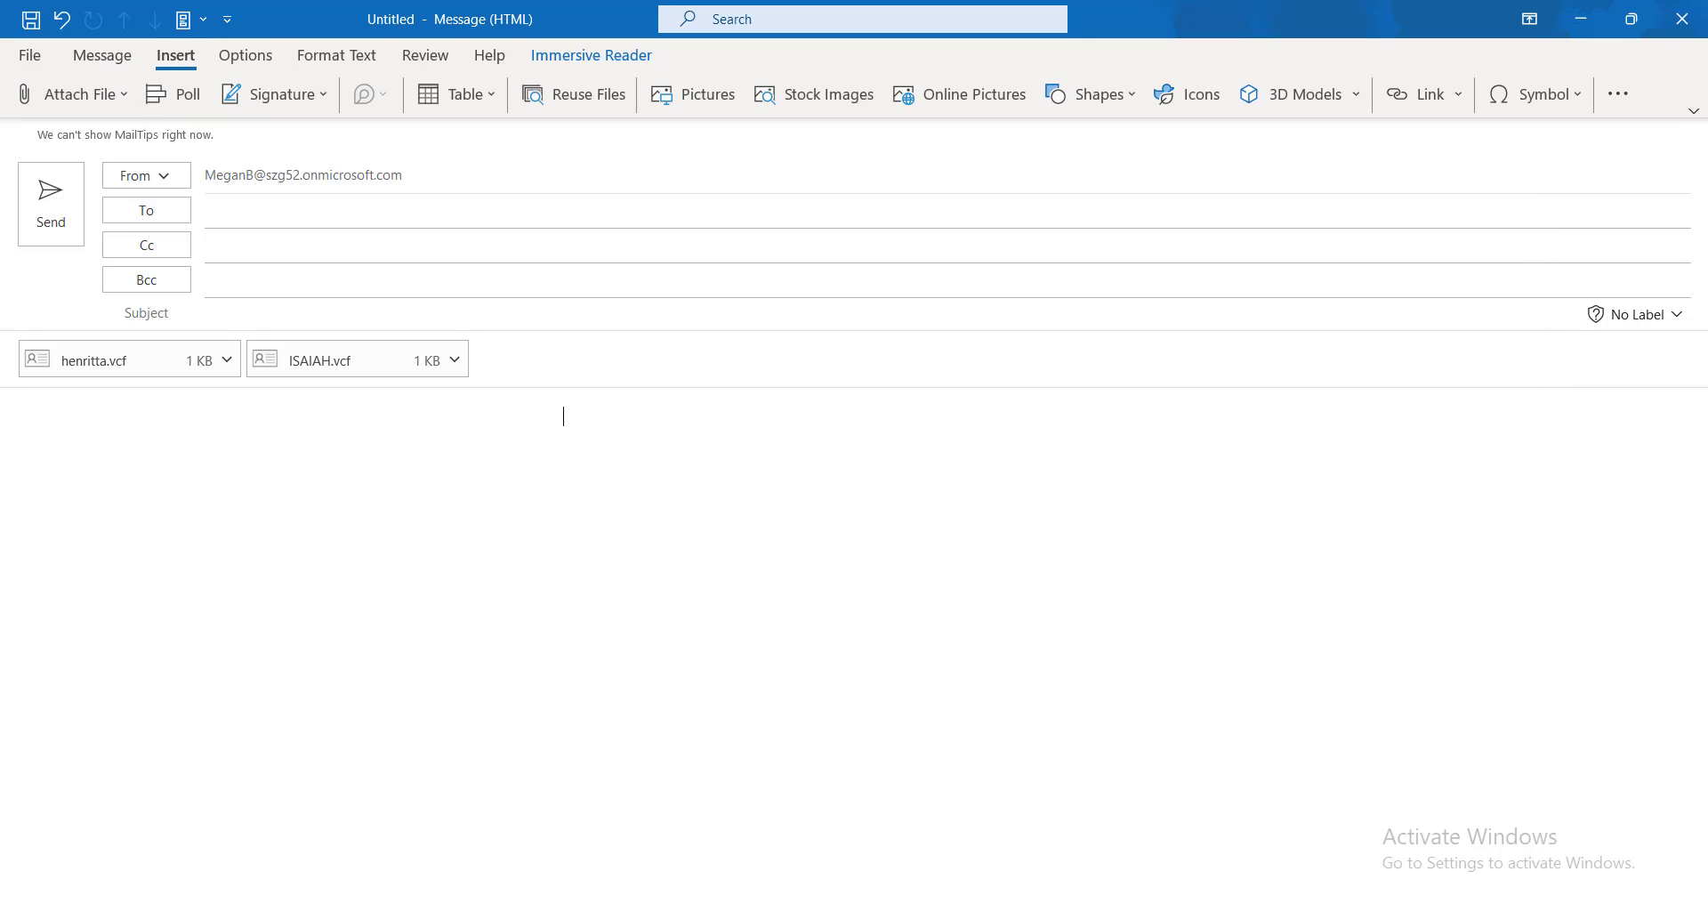
pyautogui.click(1618, 94)
pyautogui.moveTo(1602, 169)
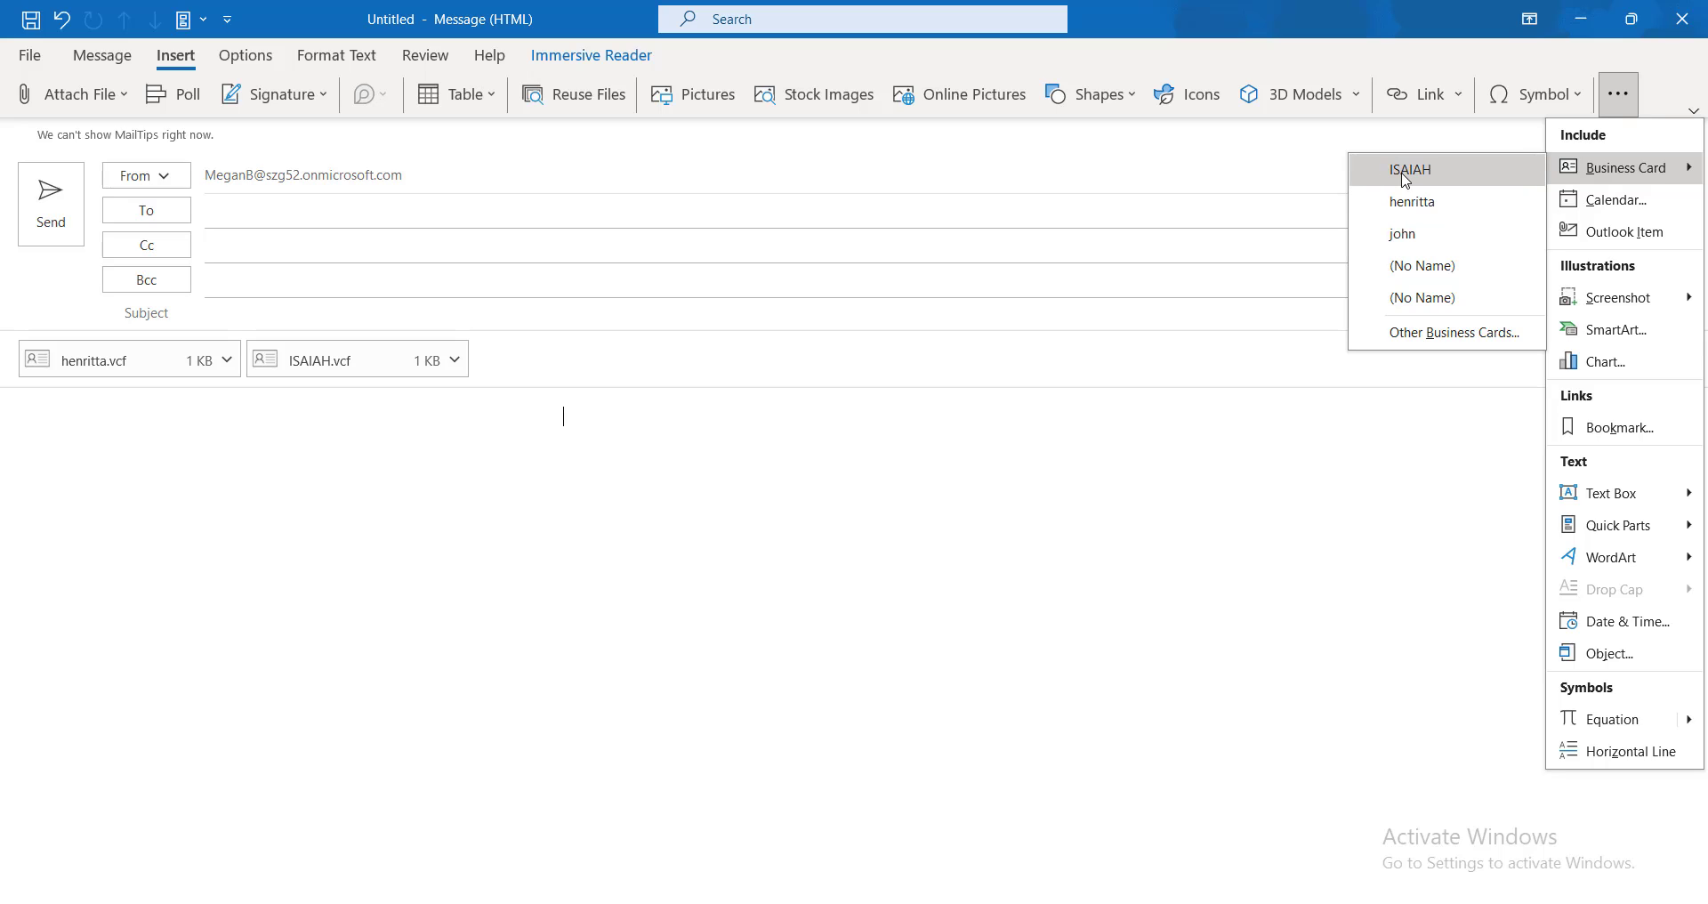
pyautogui.click(1446, 335)
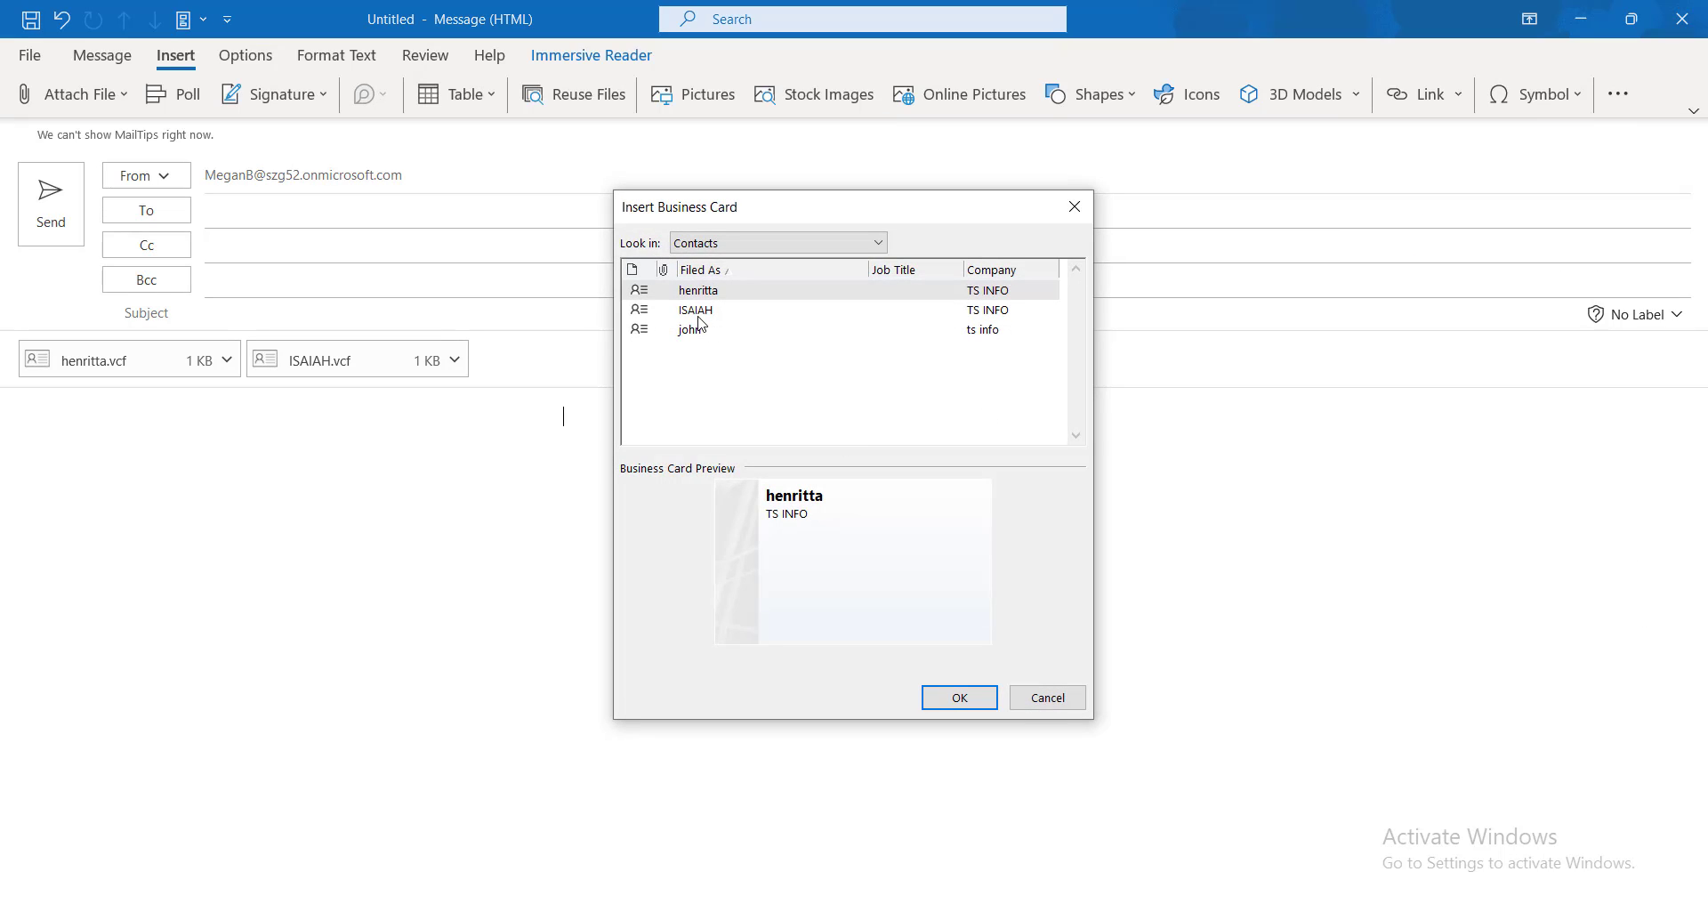
pyautogui.click(699, 313)
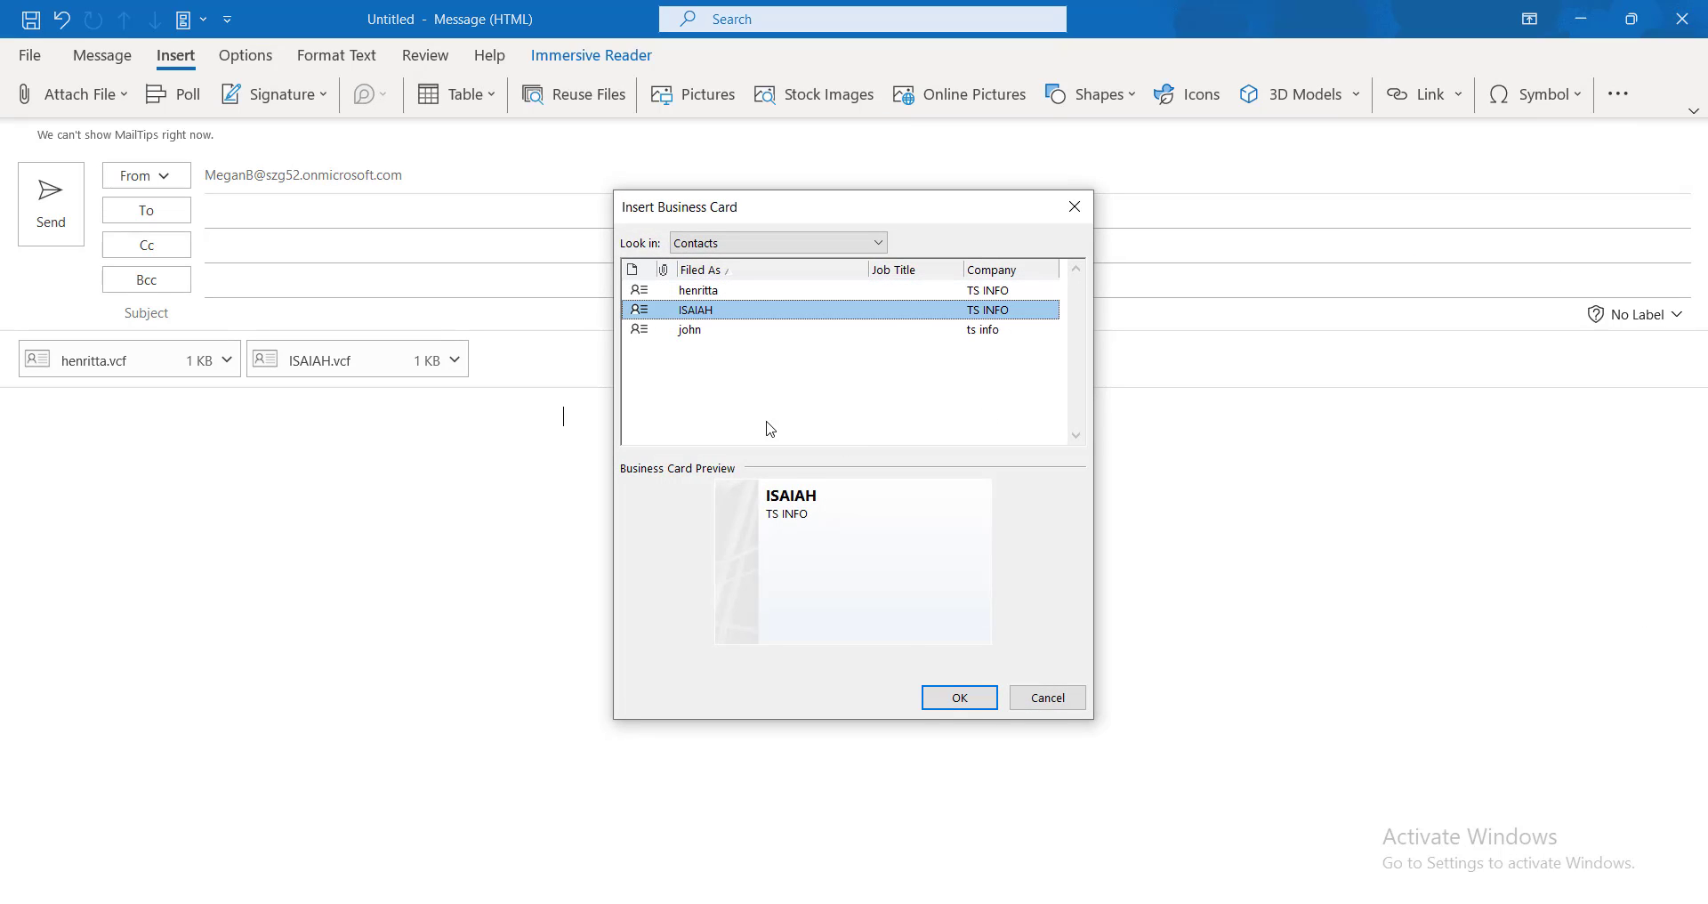
pyautogui.click(961, 698)
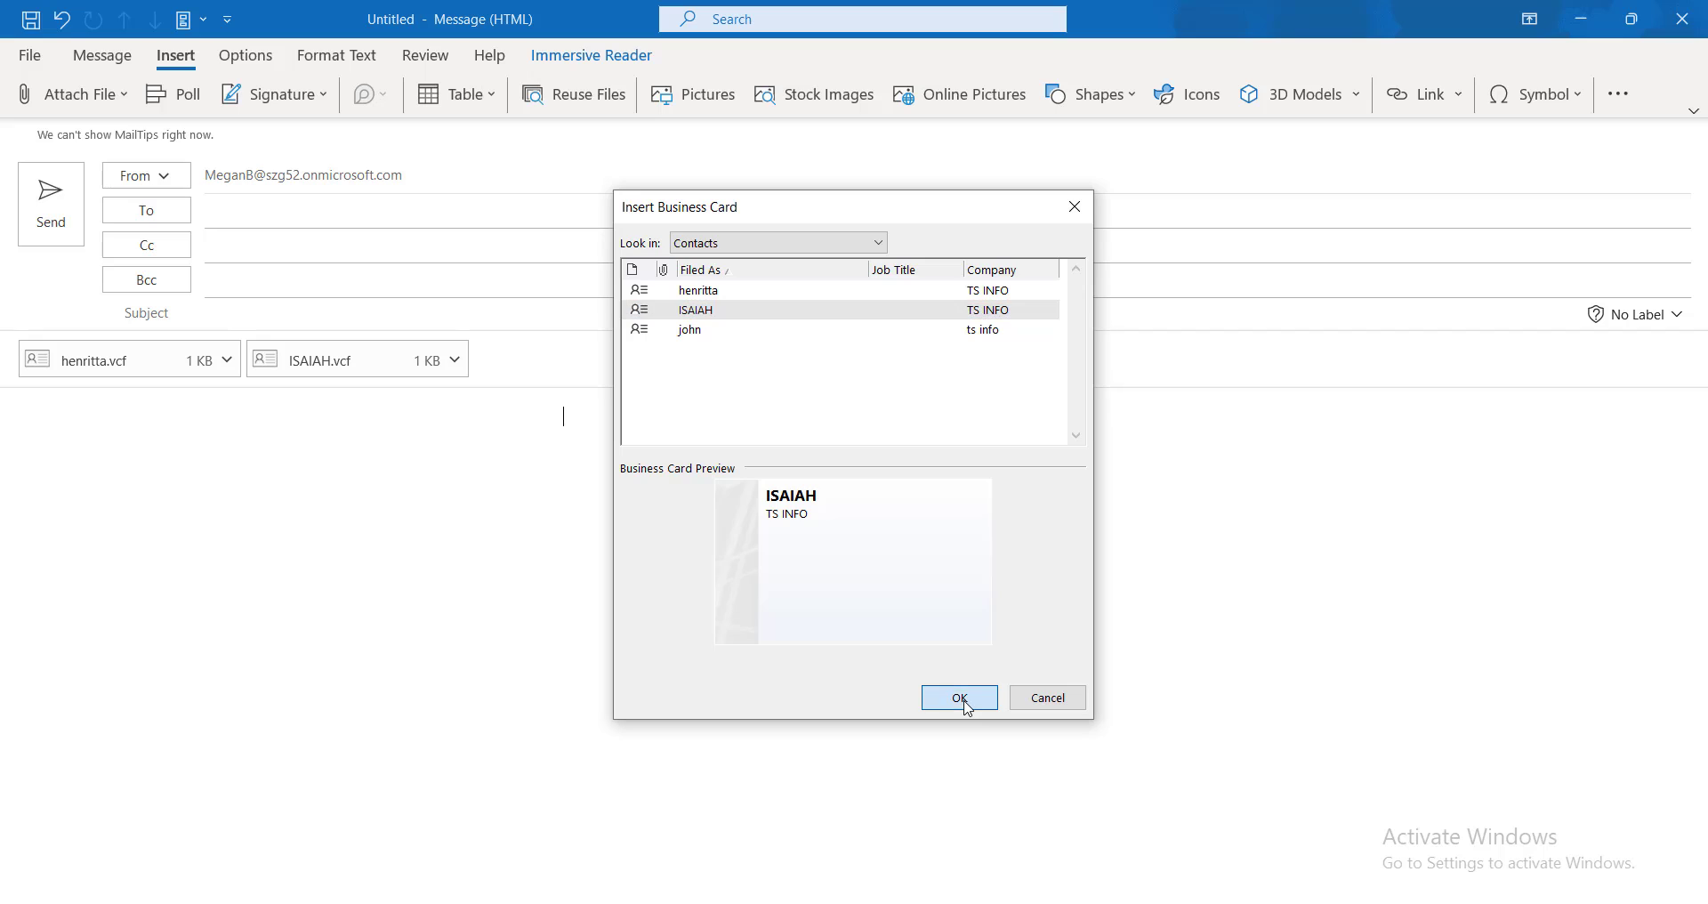